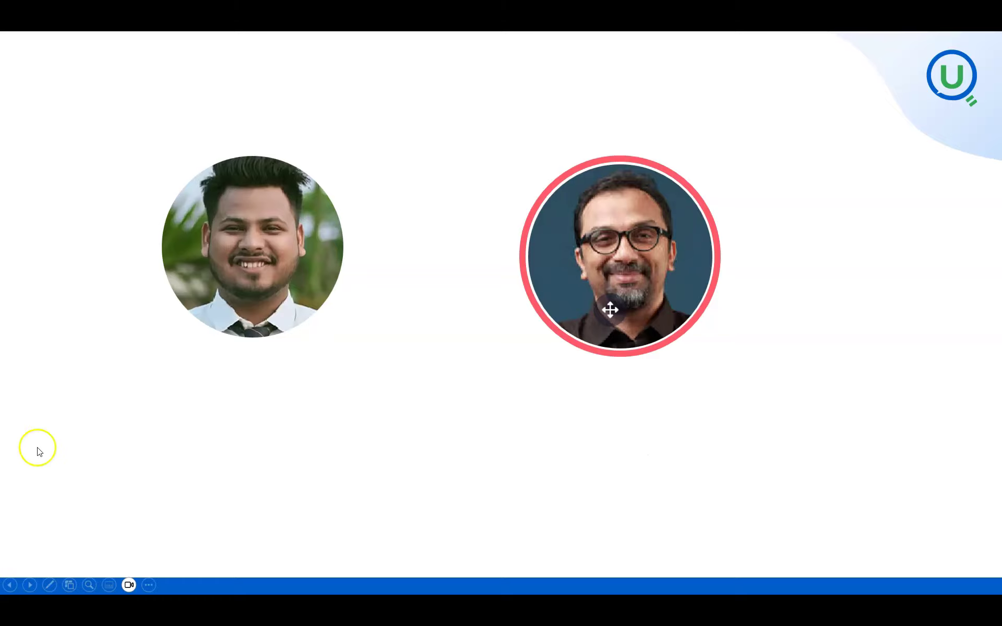
- Leave the PowerPoint intro slideshow so the Excel sheet of order data shows
key("alt+Tab")
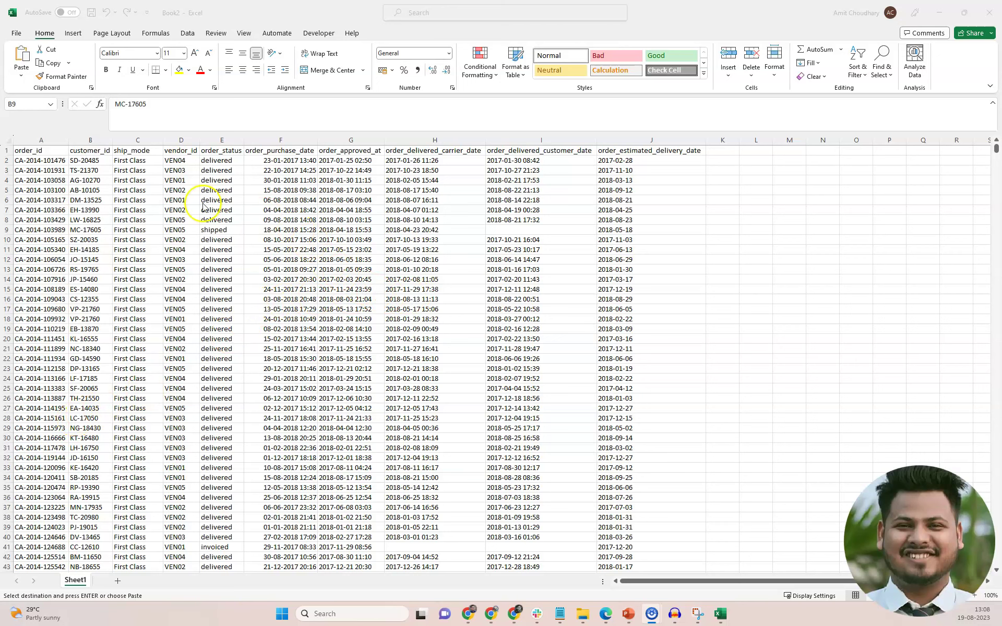
left_click(47, 152)
left_click(45, 156)
key("ctrl+Down")
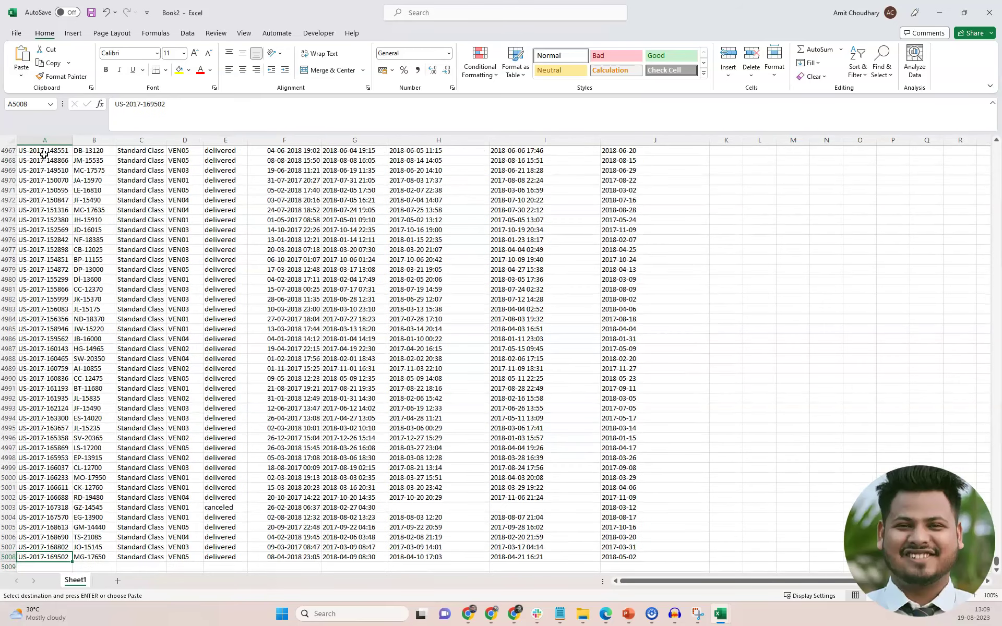
key("ctrl+Up")
left_click(45, 156)
left_click(45, 153)
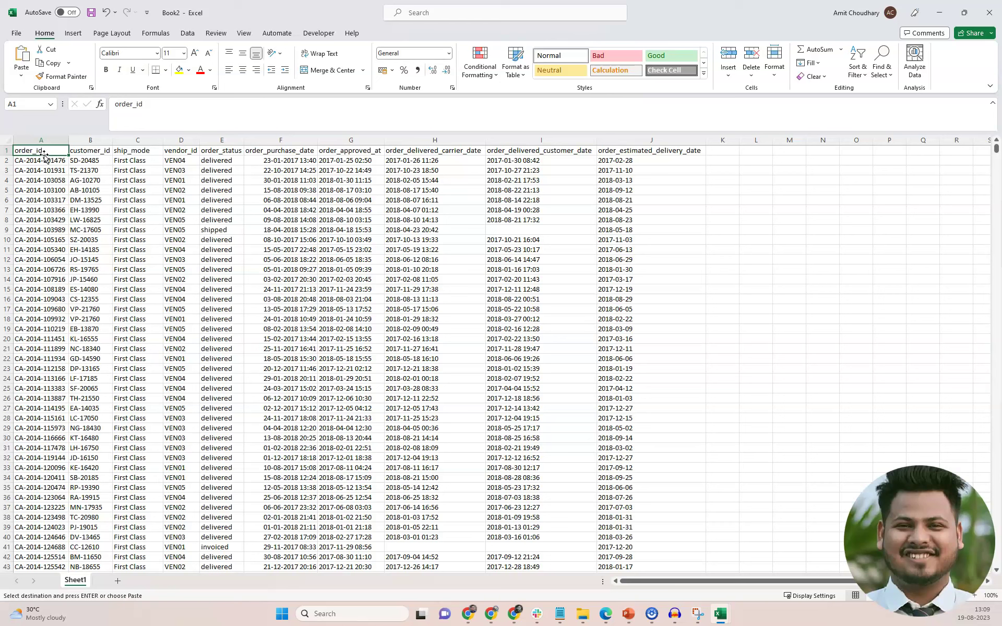
key("ctrl+Down")
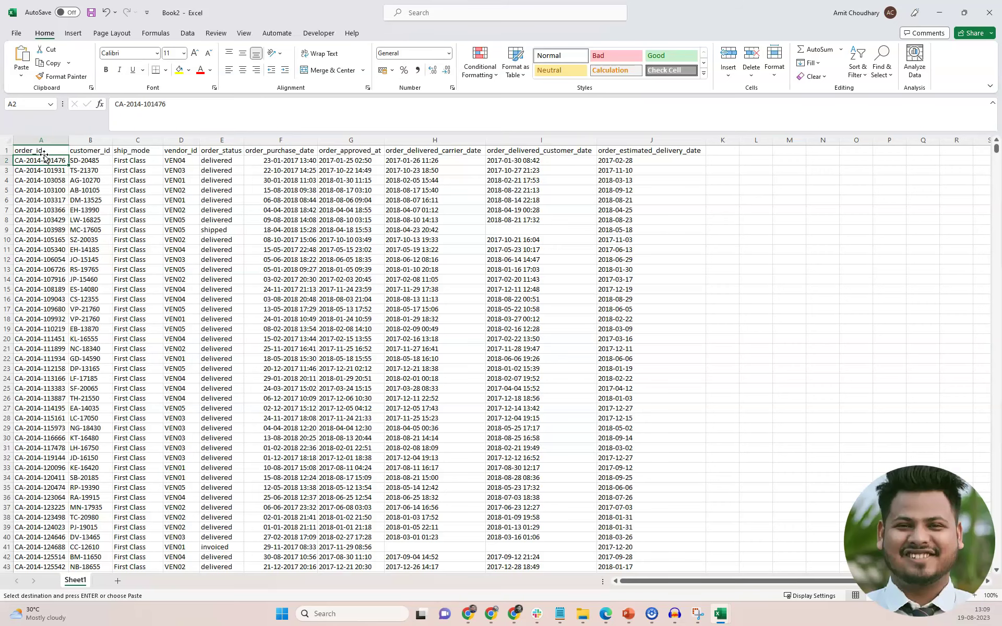
key("ctrl+Up")
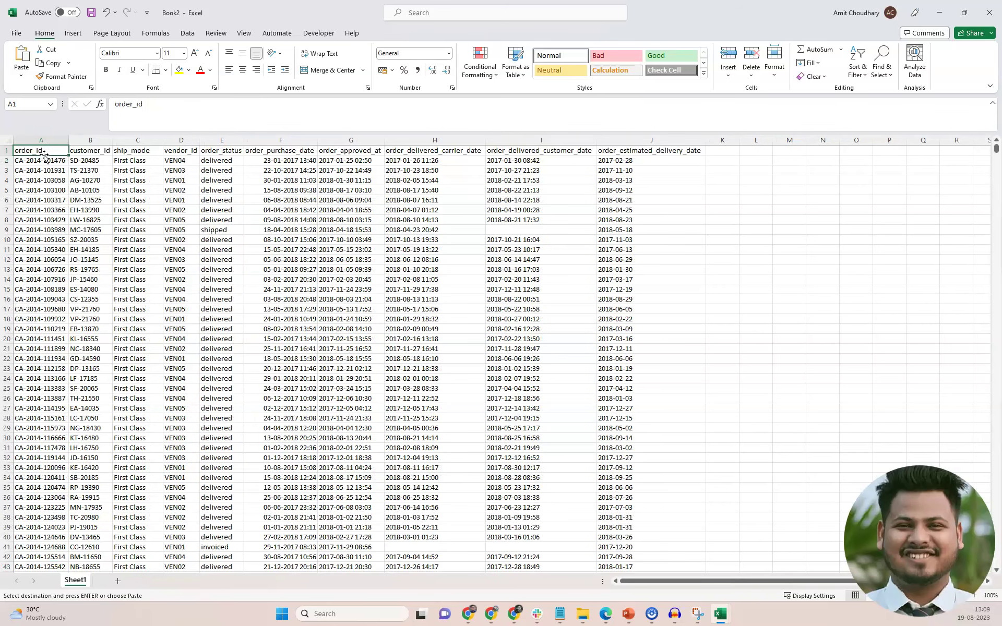
key("Down")
key("Down")
key("Down")
key("Down")
key("Down")
key("Down")
key("Down")
key("Down")
key("Down")
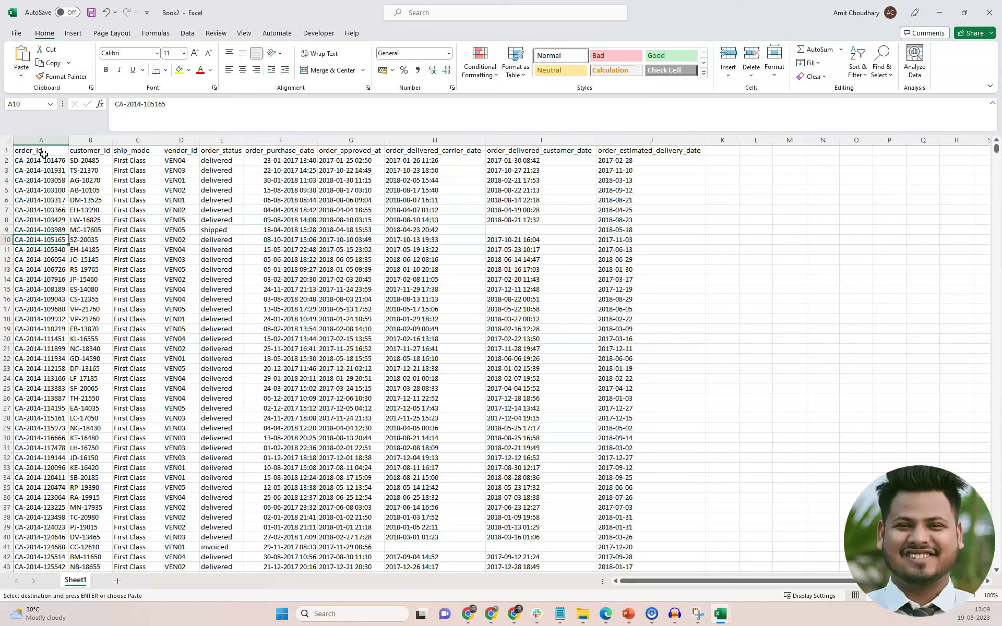
key("Right")
key("Right")
key("Right")
key("Right")
key("Right")
key("Right")
key("Right")
key("Right")
key("Right")
key("Left")
key("Left")
key("Left")
key("Left")
key("Left")
key("Left")
key("Left")
key("Left")
key("Left")
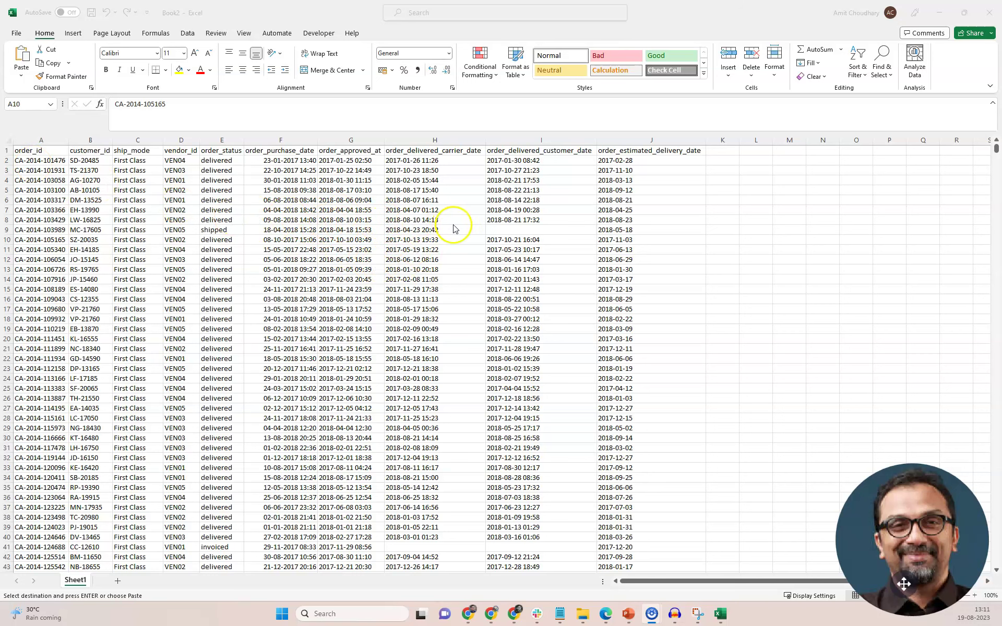
- Copy the first ten order rows, A2:J11, into cell A2 of a new sheet
left_click(28, 159)
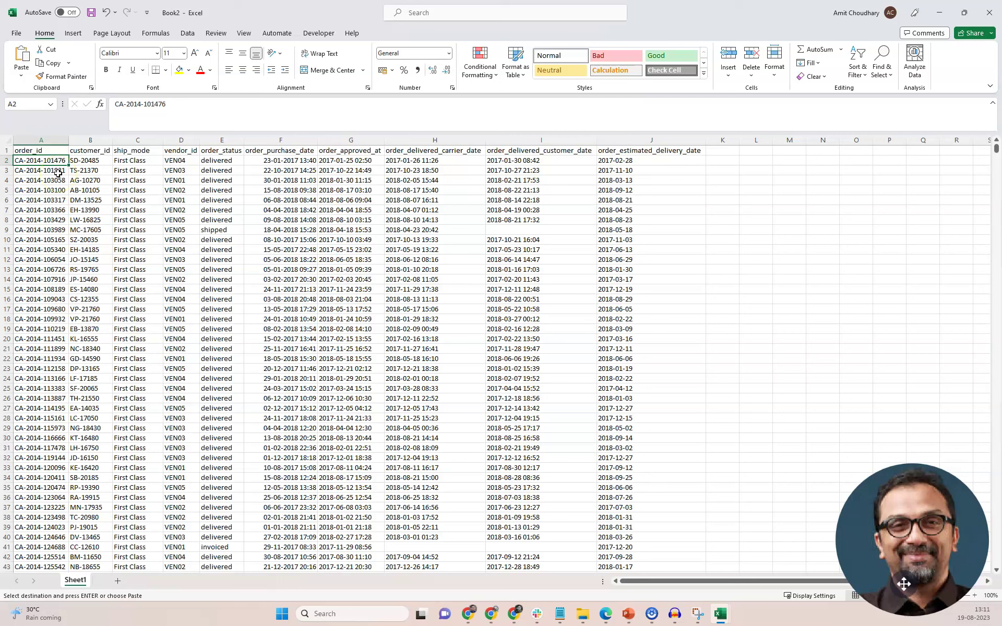
key("shift+Down")
key("shift+Down")
key("shift+Down")
key("shift+Down")
key("shift+Down")
key("shift+Down")
key("shift+Down")
key("shift+Down")
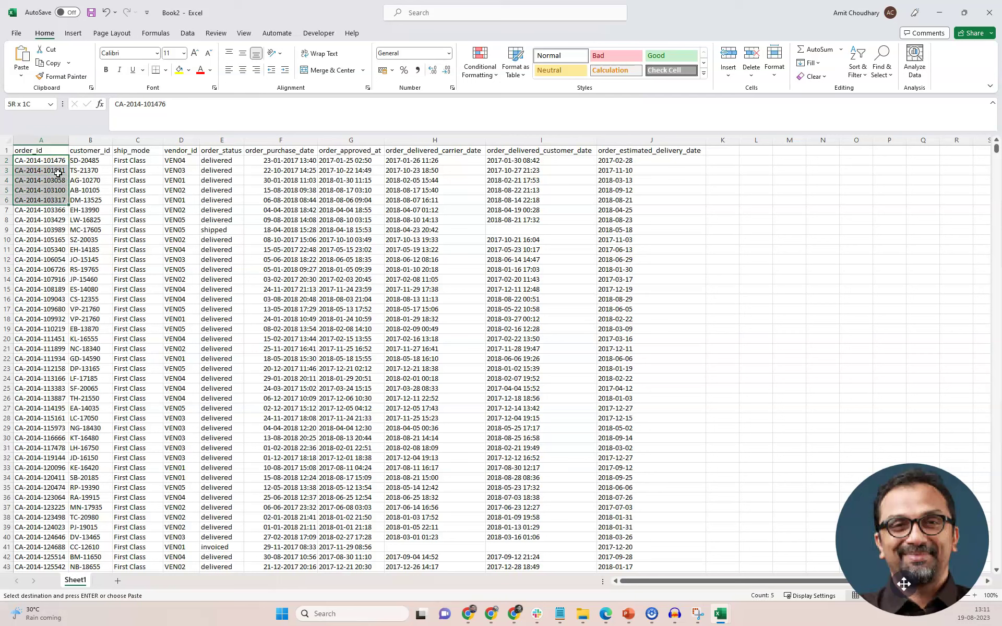
key("shift+Down")
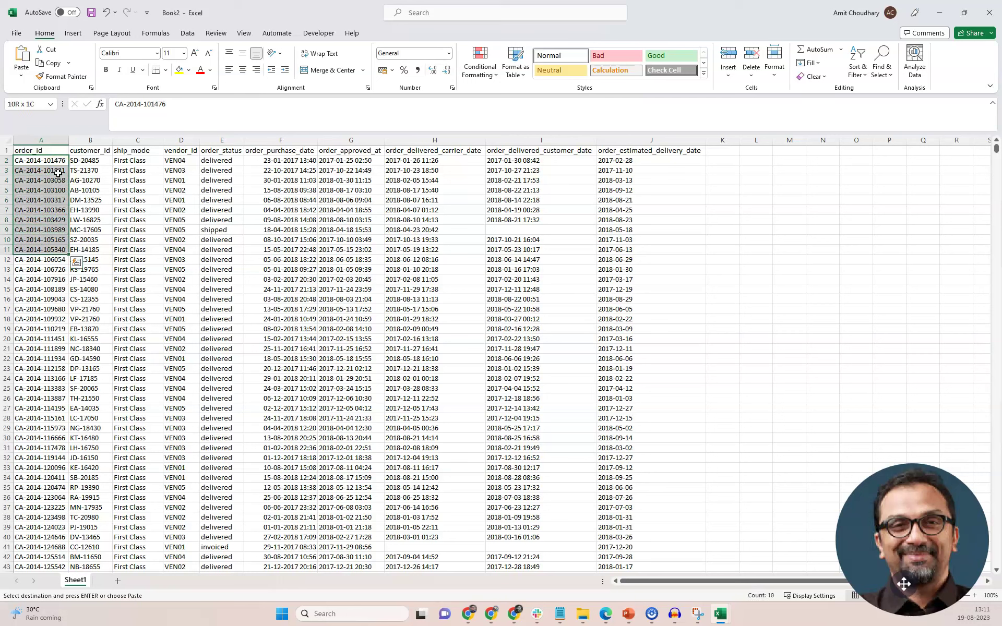
key("ctrl+shift+Right")
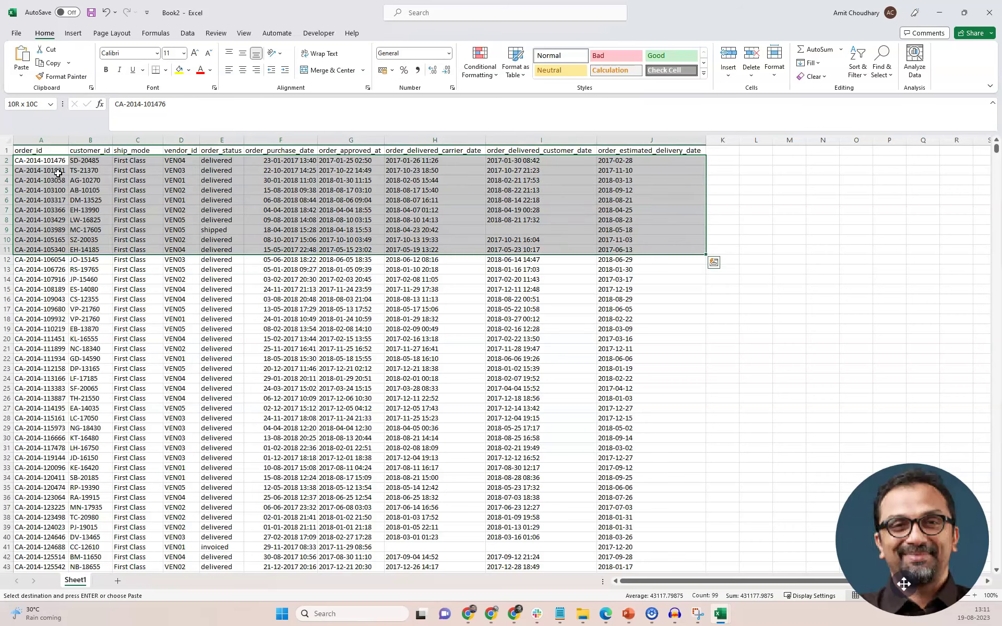
left_click(118, 581)
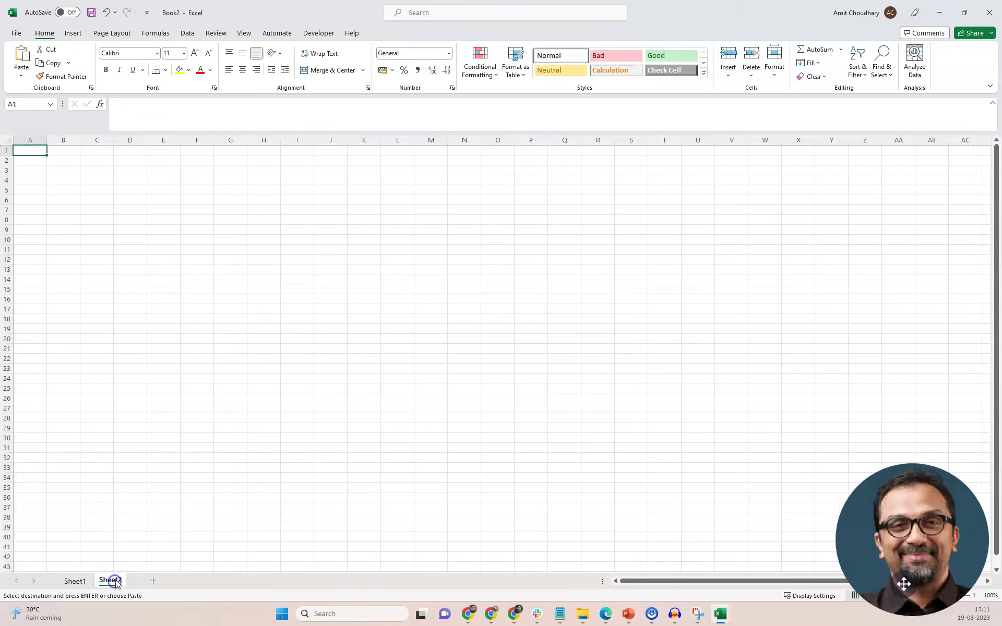
left_click(28, 160)
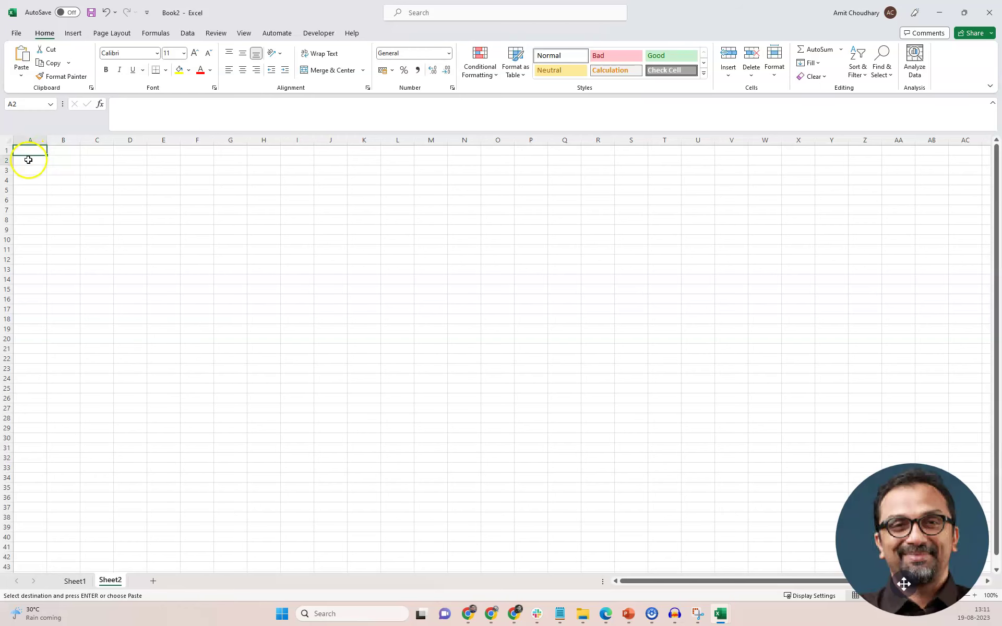
key("ctrl+v")
- Rename the new sheet to P1
left_click(108, 581)
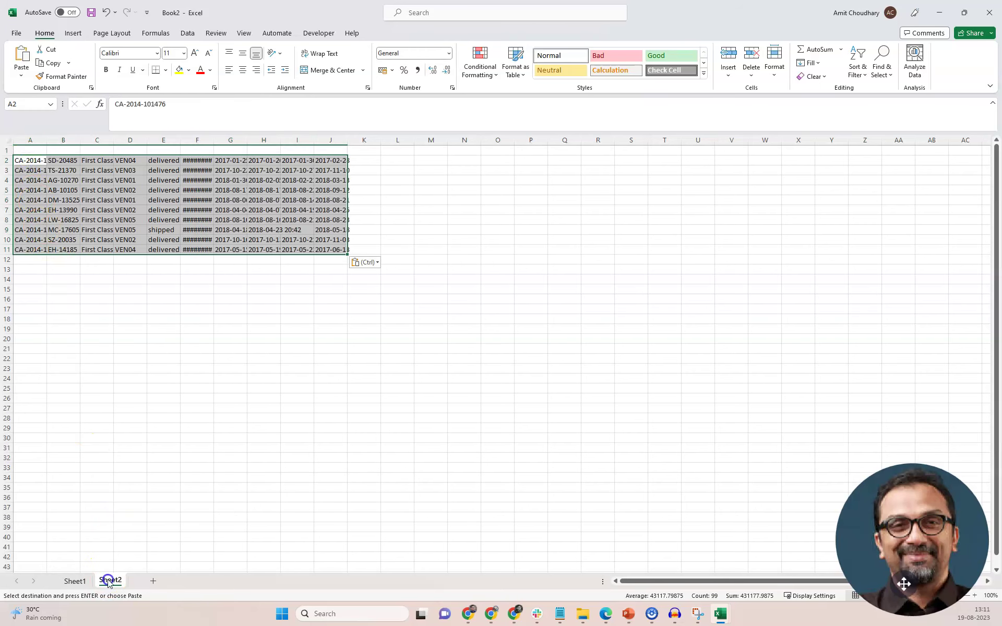
double_click(108, 581)
type("P1")
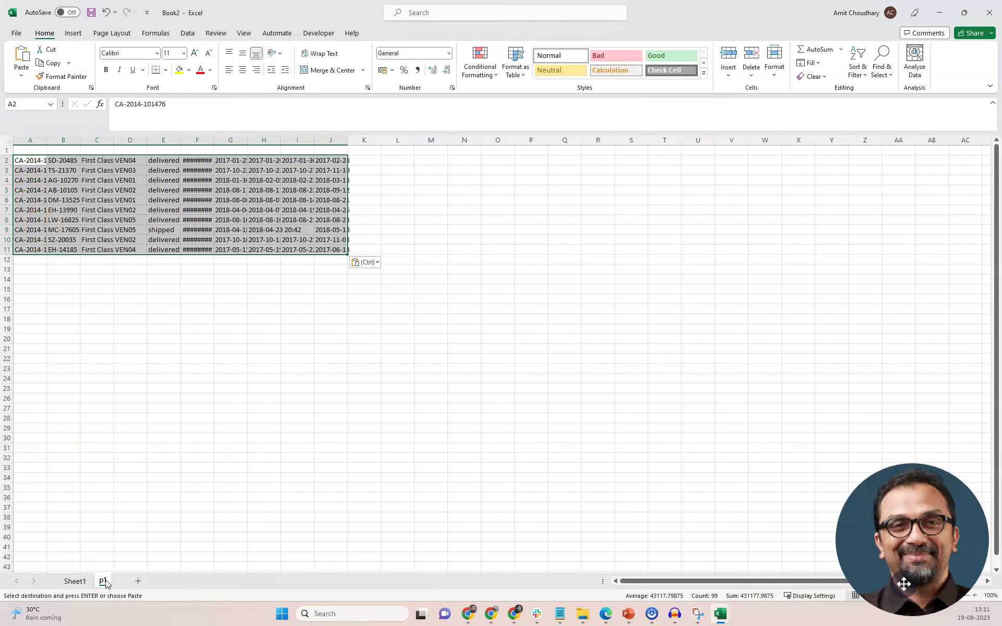
- On Sheet1, select and copy the next ten order rows, A12:J21
left_click(75, 581)
left_click(43, 261)
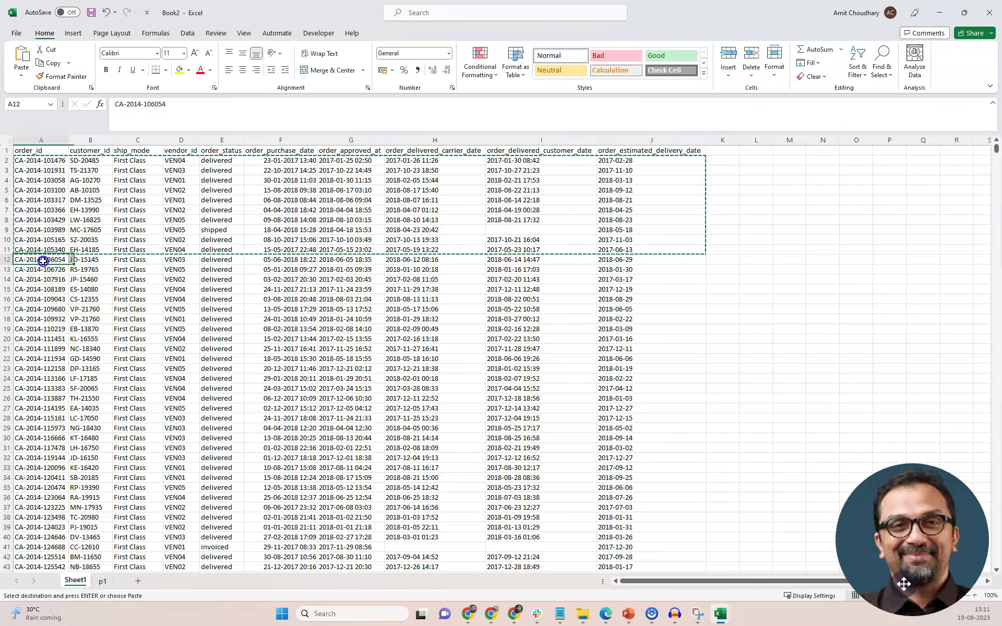
key("shift+Down")
key("shift+Down")
key("shift+Down")
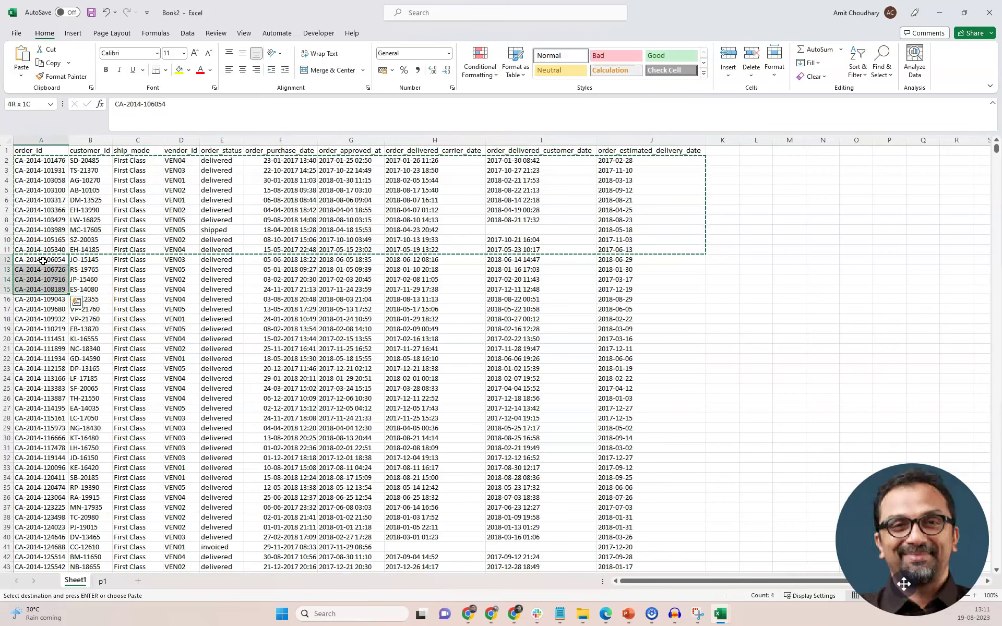
key("shift+Down")
key("shift+Down")
key("shift+Down")
key("shift+Down")
key("shift+Down")
key("shift+Down")
key("ctrl+shift+Right")
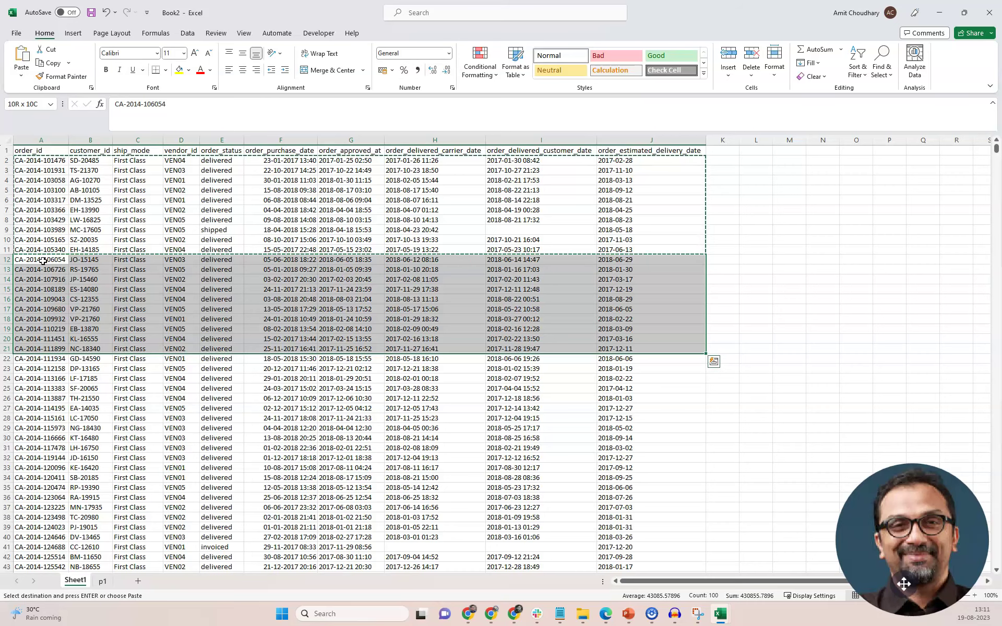
key("ctrl+c")
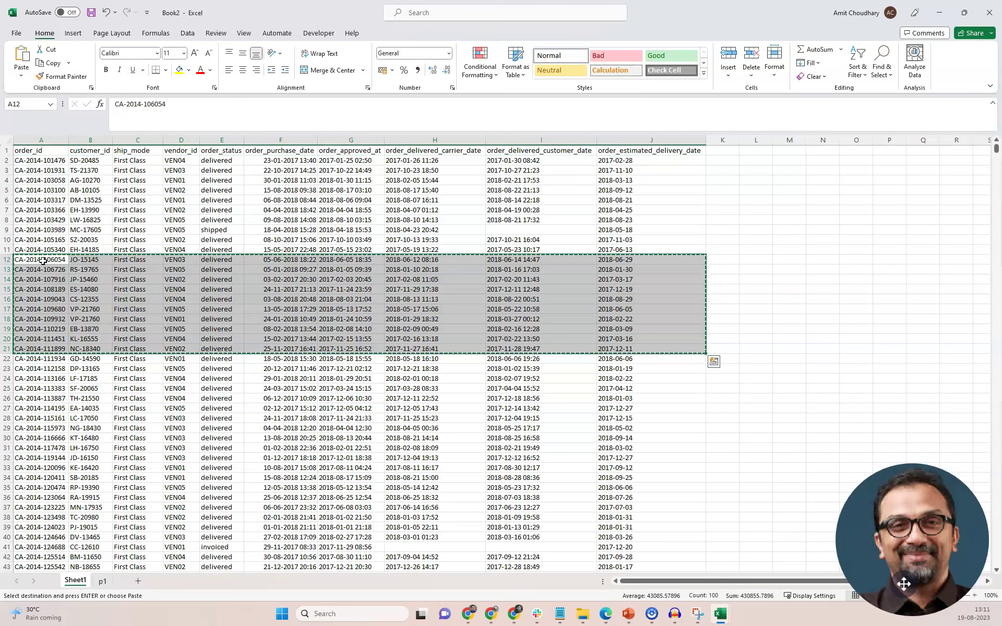
- Add another sheet and name it p2, correcting the mistyped 'pw'
left_click(139, 582)
double_click(116, 582)
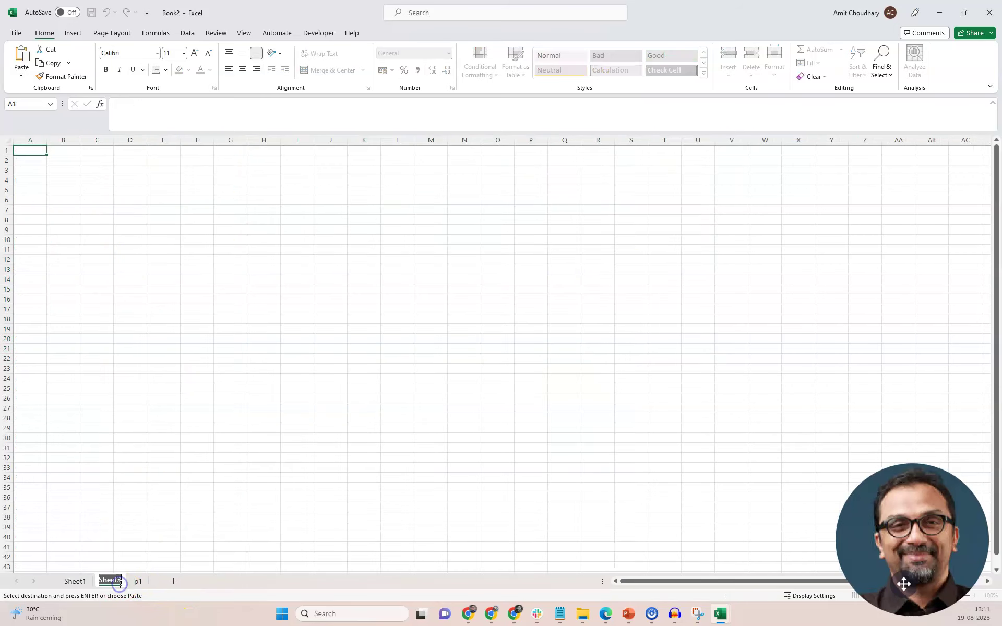
type("pw")
key("Return")
key("BackSpace")
type("2")
key("Return")
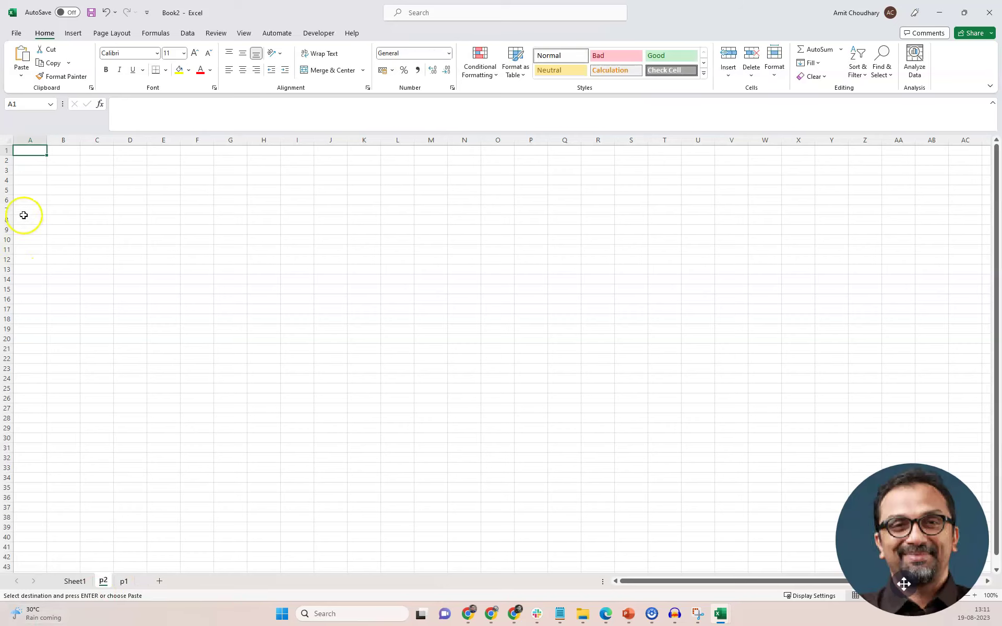
- Paste order rows 12–21 into A2 of p2, then compare Sheet1, p2 and p1
left_click(30, 160)
key("ctrl+v")
left_click(39, 269)
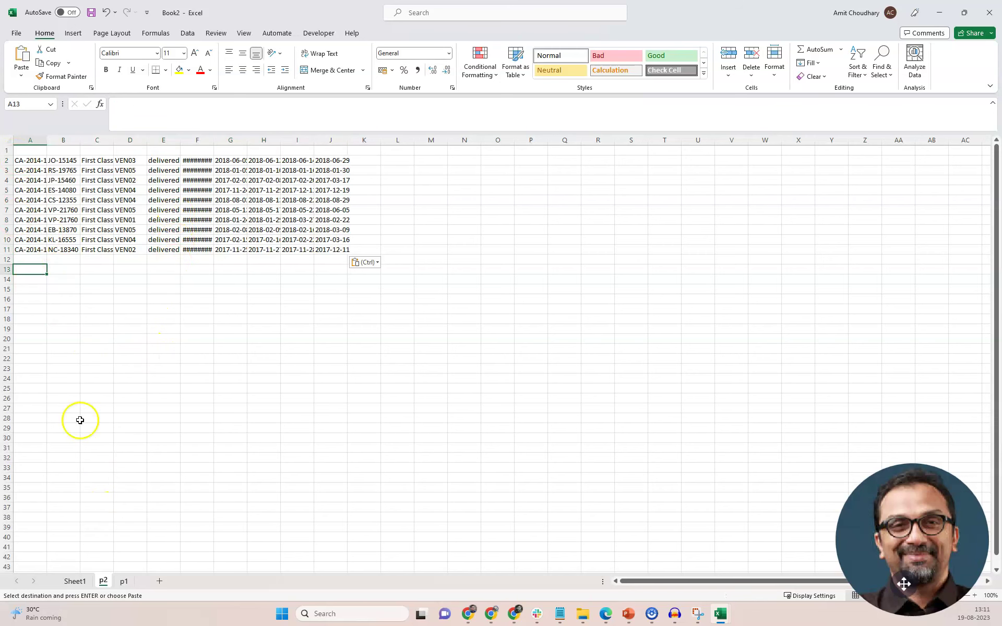
left_click(74, 581)
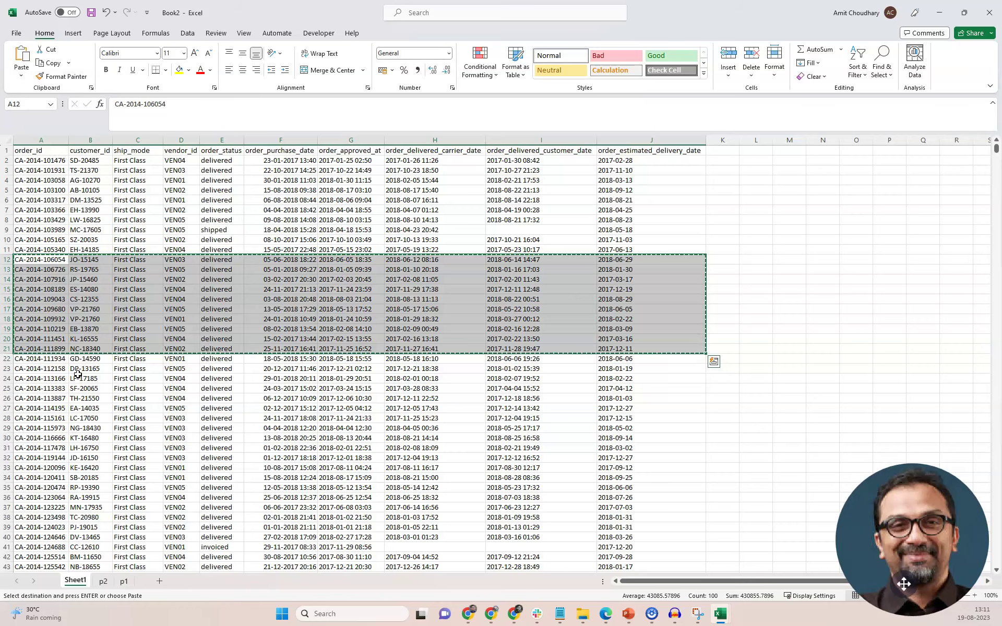
left_click(103, 581)
left_click(74, 581)
left_click(104, 582)
left_click(123, 581)
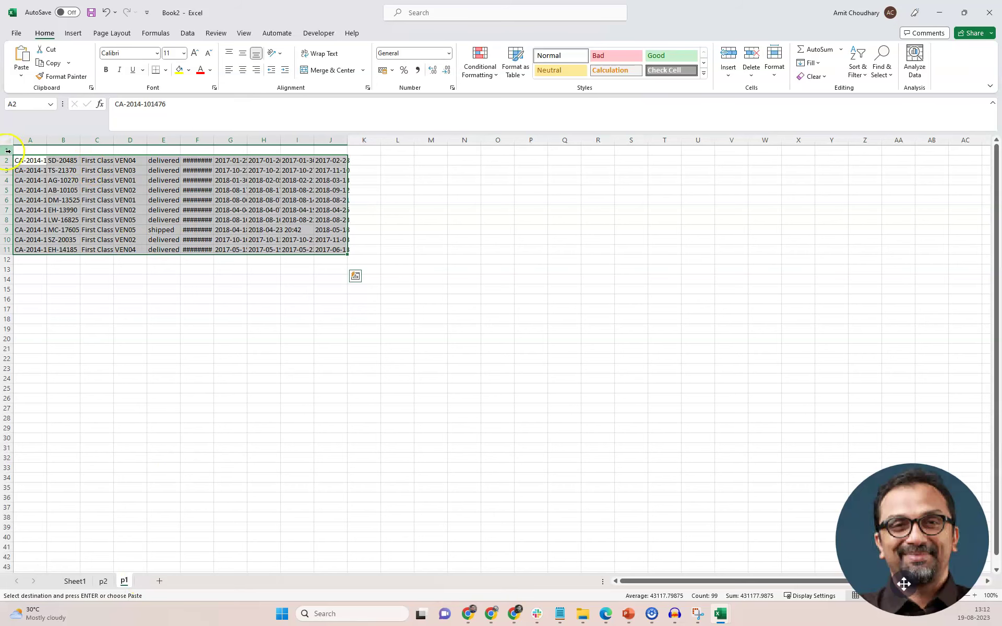
- Copy Sheet1's header row, A1:J1 from order_id onward
left_click(75, 581)
left_click(32, 152)
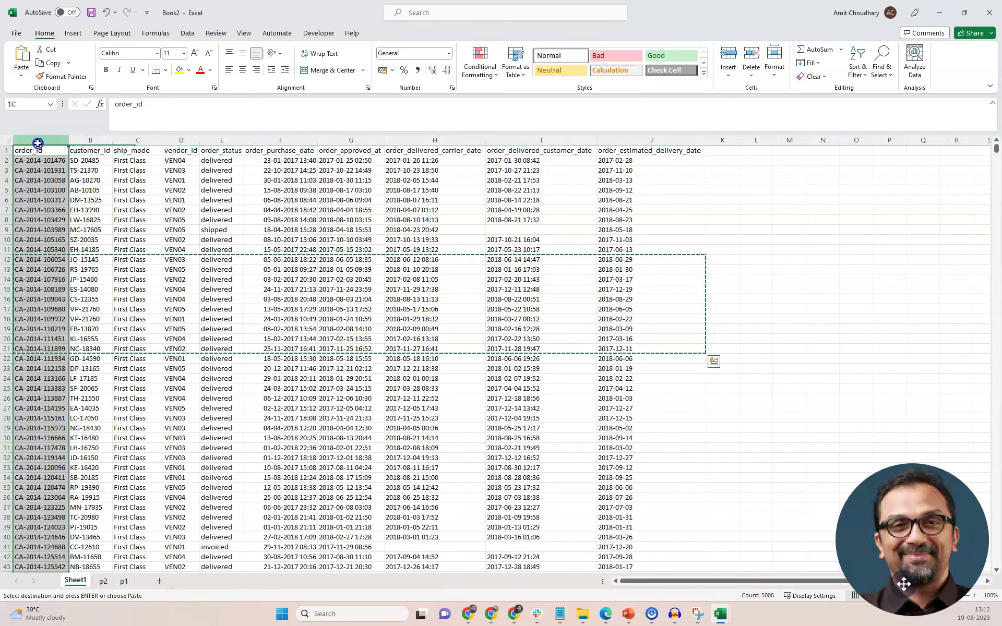
key("ctrl+shift+Right")
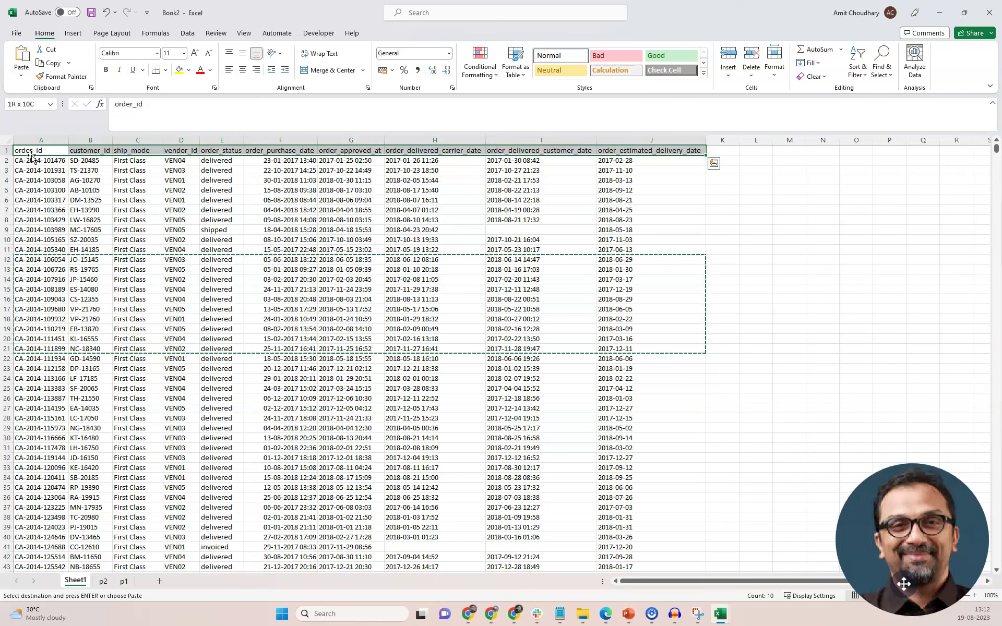
key("ctrl+c")
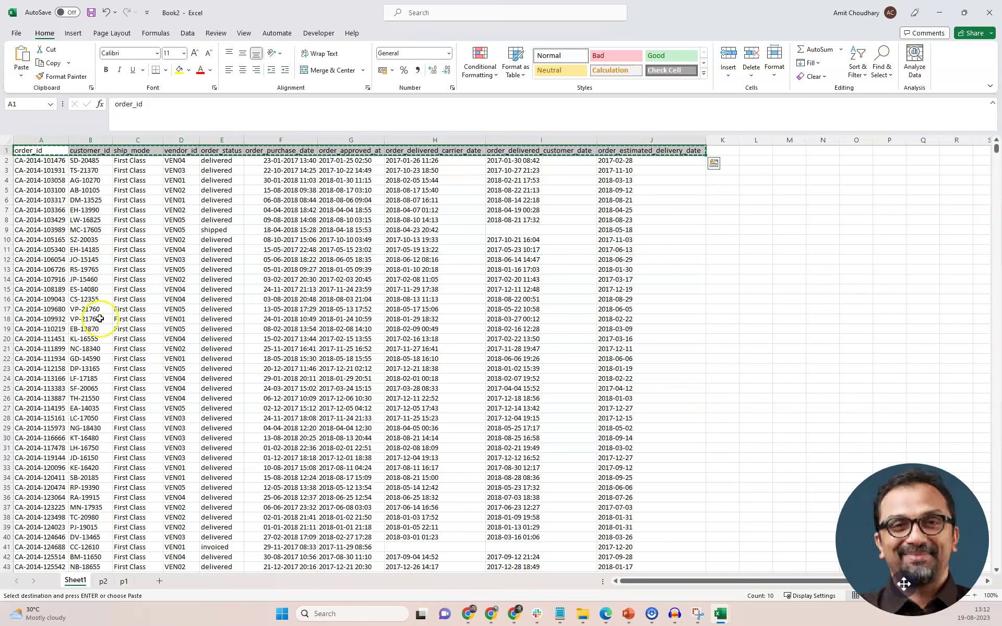
- Paste the header row into cell A1 of p1
left_click(103, 581)
left_click(26, 153)
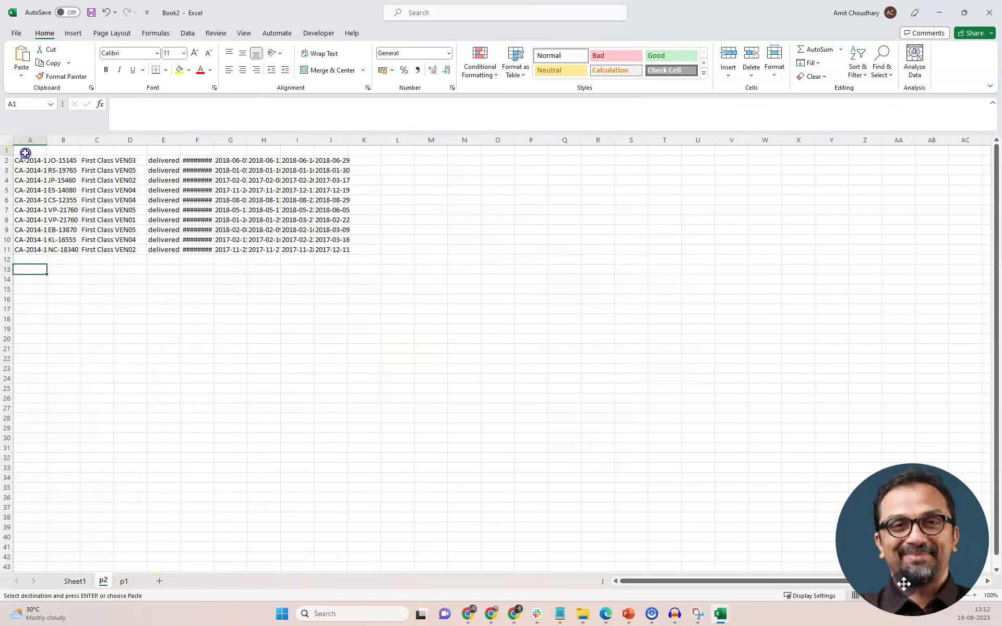
left_click(124, 581)
left_click(24, 150)
key("ctrl+v")
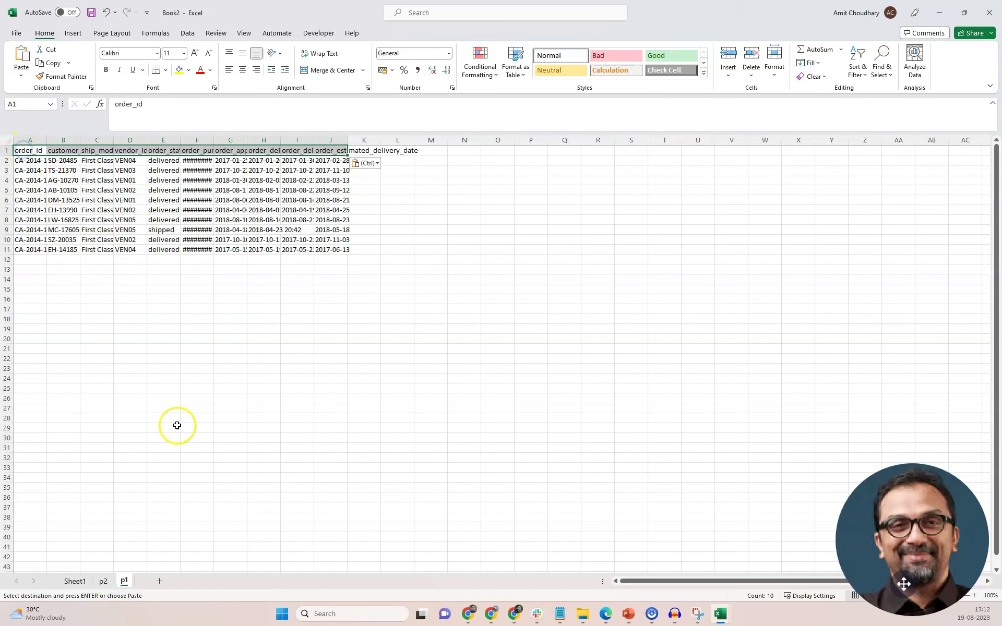
- AutoFit all columns on p1 and p2 to their contents
left_click(4, 140)
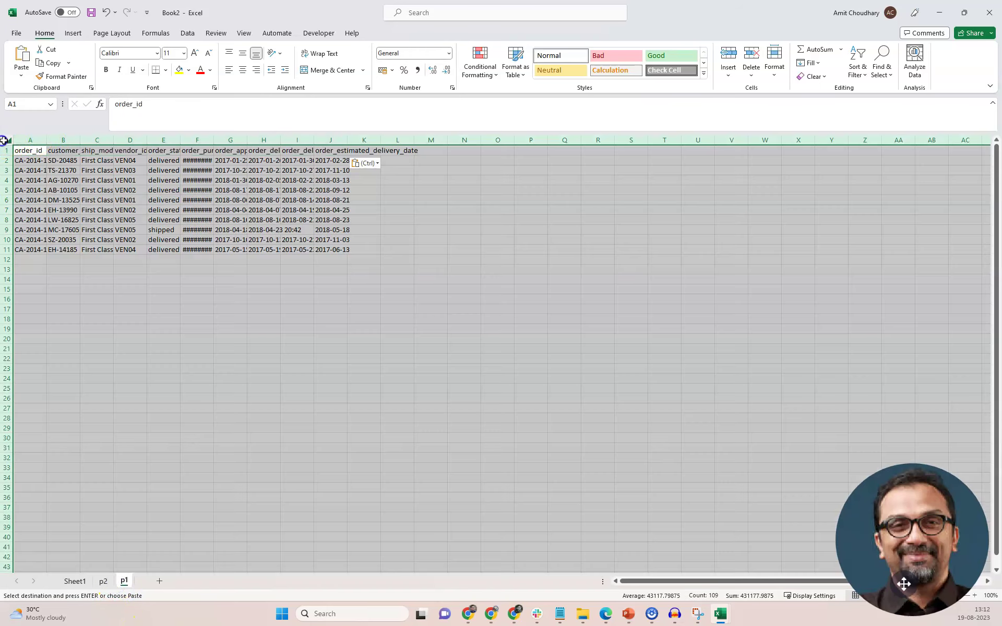
double_click(45, 140)
left_click(103, 581)
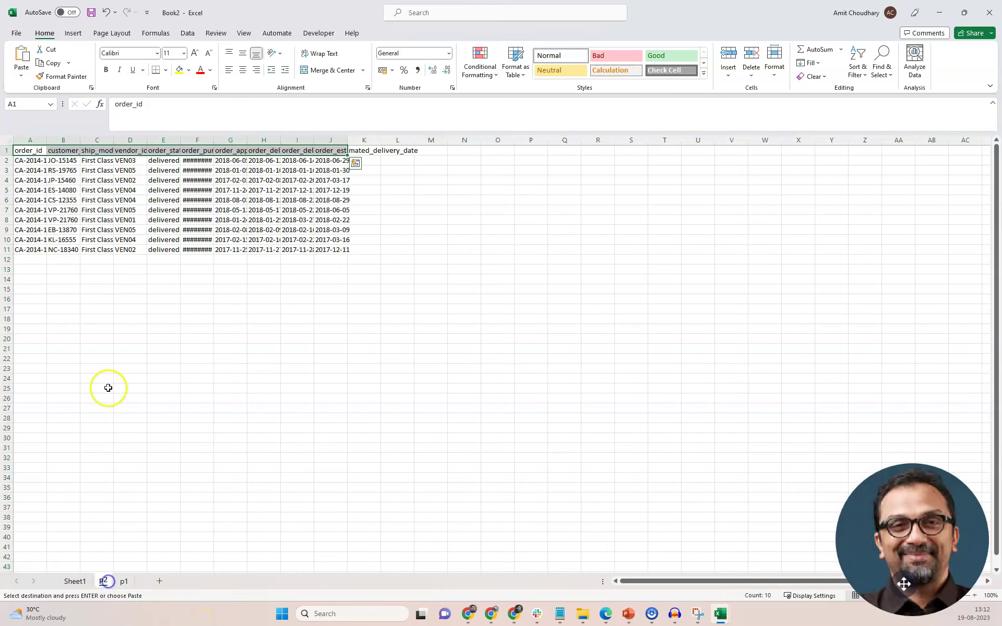
left_click(7, 140)
double_click(46, 140)
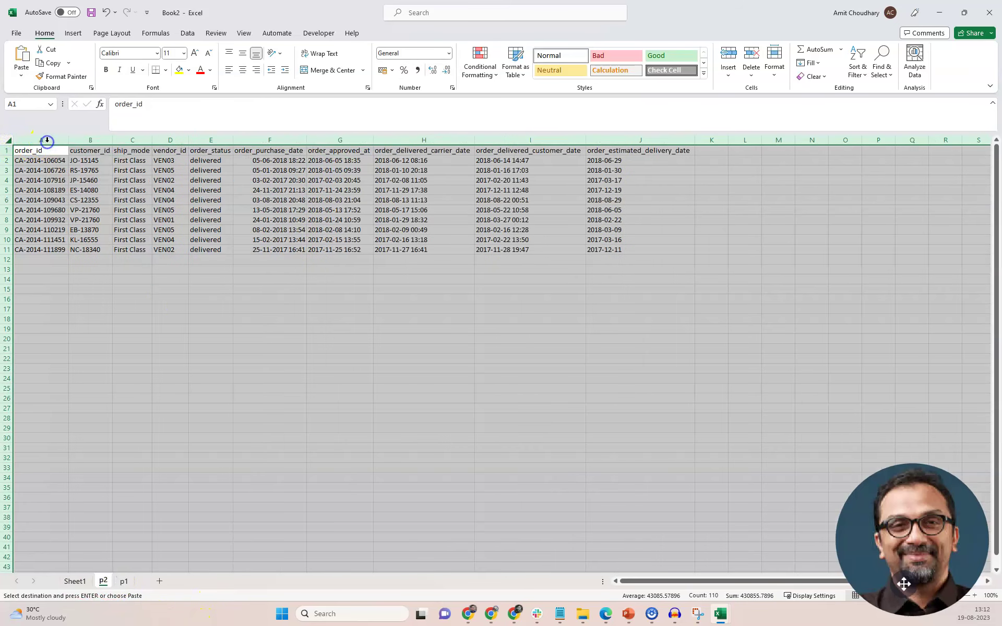
left_click(75, 580)
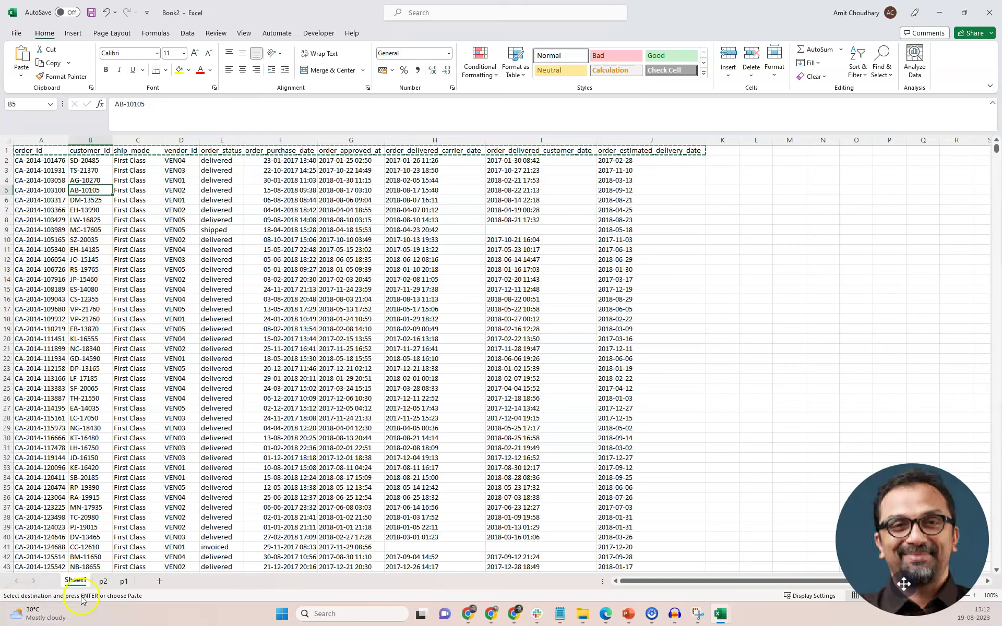
left_click(124, 581)
left_click(63, 269)
left_click_drag(49, 150, 618, 250)
key("ctrl+v")
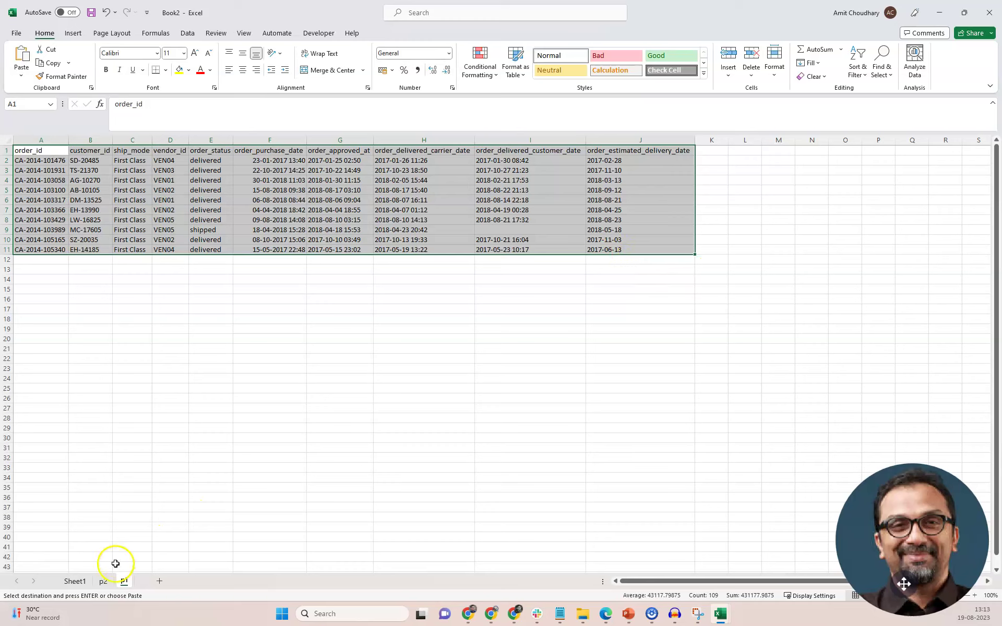
left_click(103, 582)
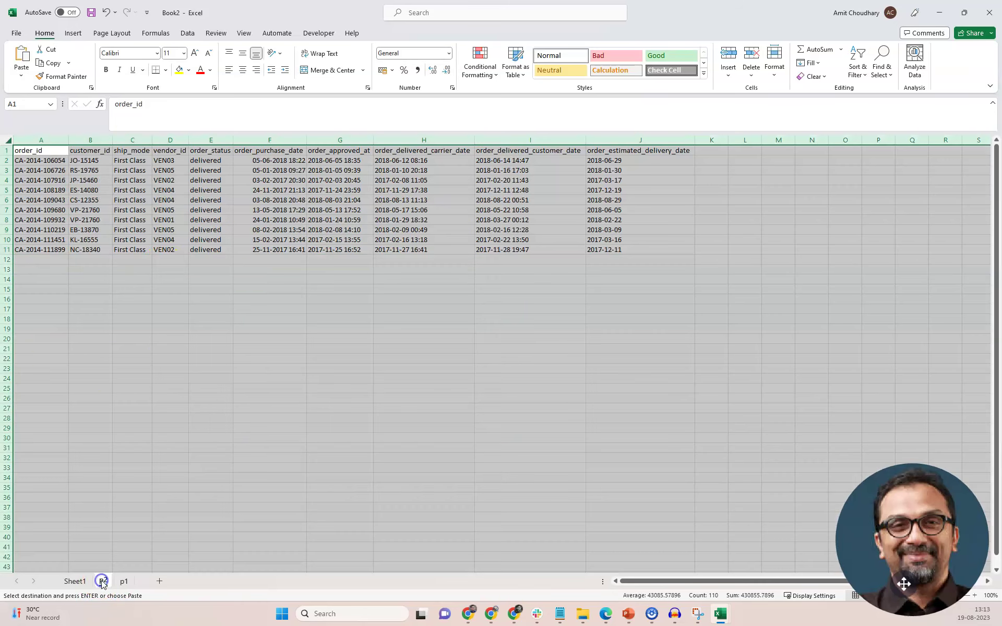
left_click(74, 582)
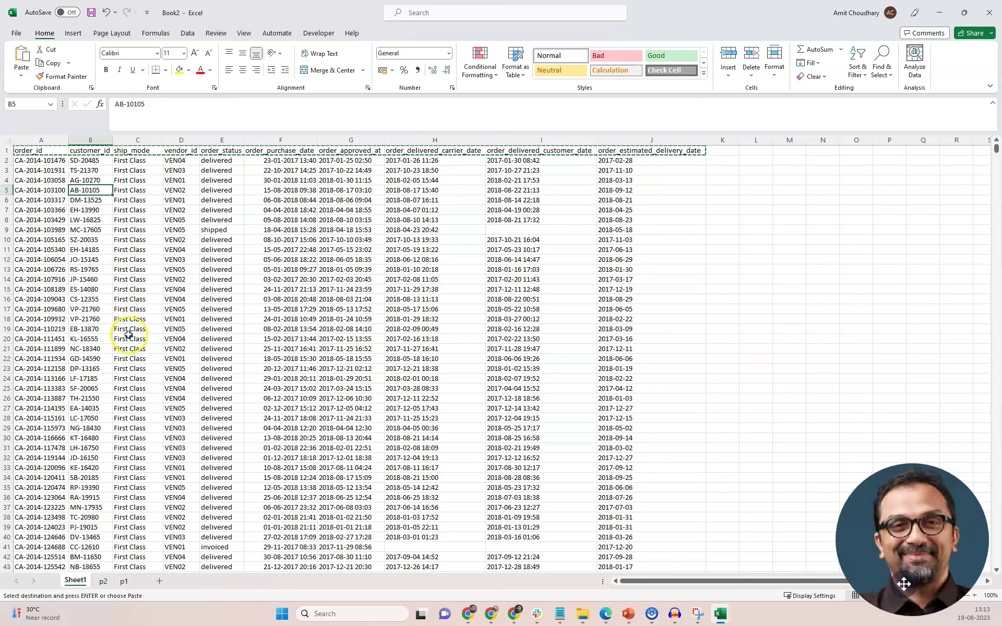
left_click(152, 142)
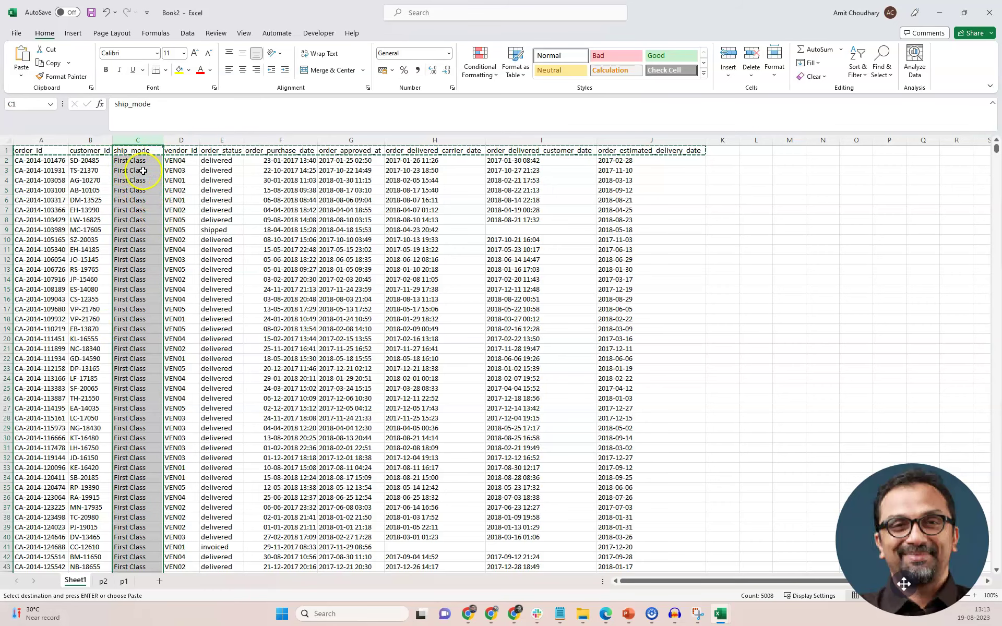
left_click(190, 159)
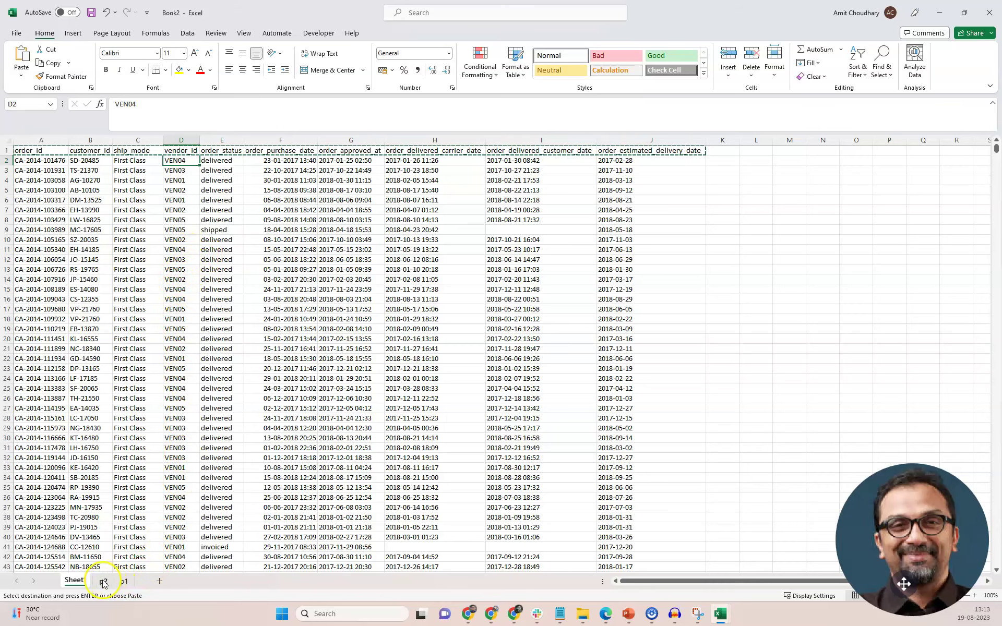
left_click(125, 581)
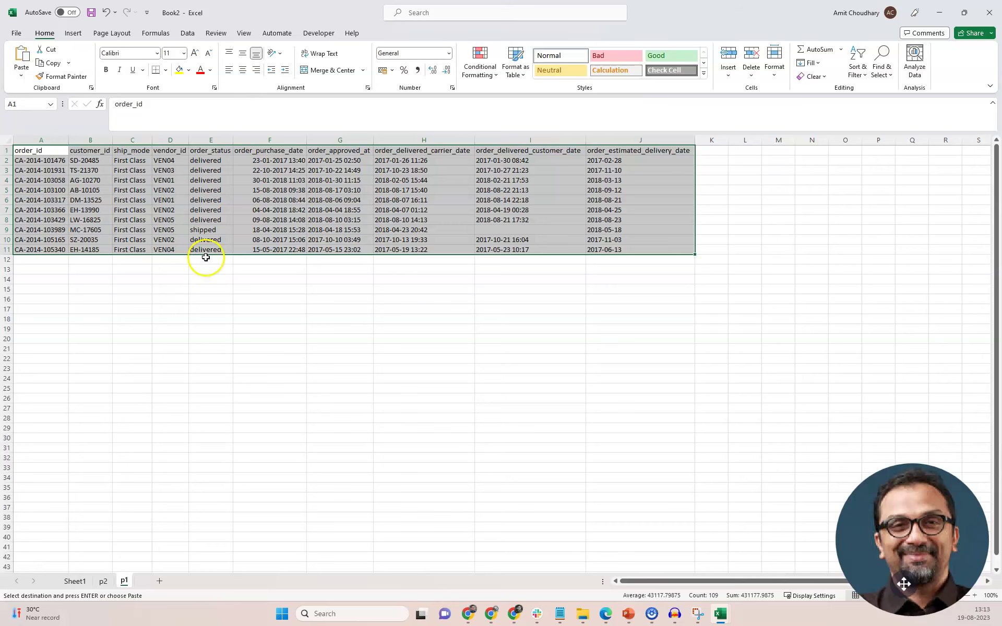
left_click(180, 273)
left_click(104, 581)
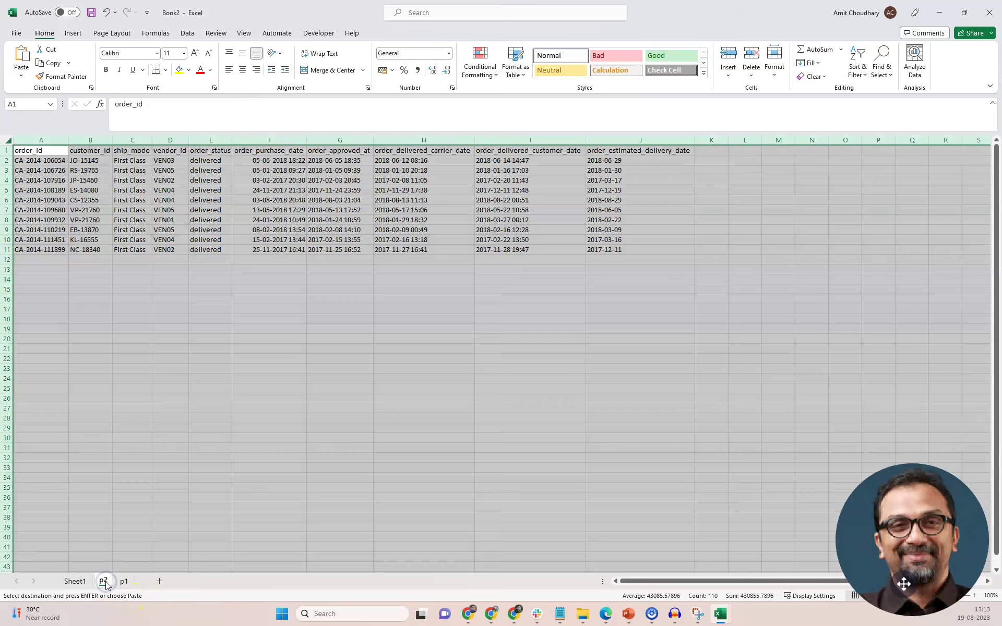
left_click(74, 581)
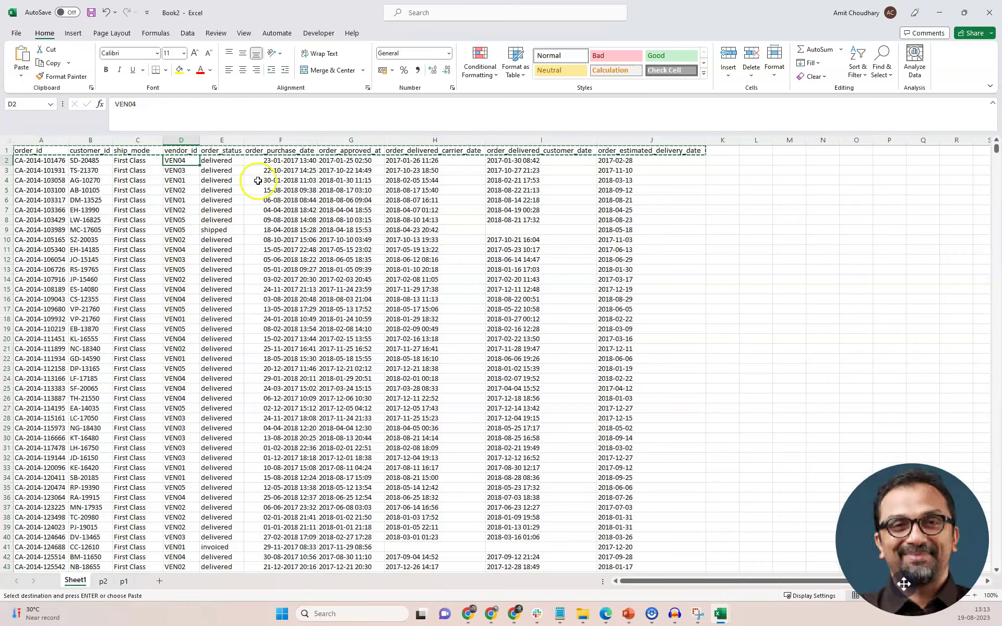
left_click(7, 150)
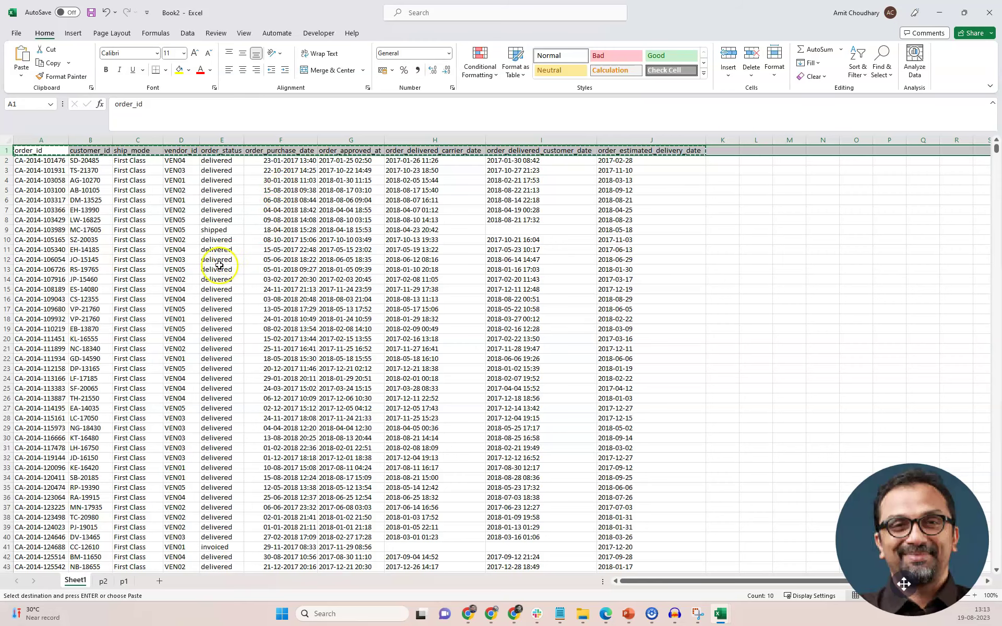
- Turn on Data > Filter drop-downs for Sheet1's header row
left_click(189, 33)
left_click(494, 63)
left_click(318, 190)
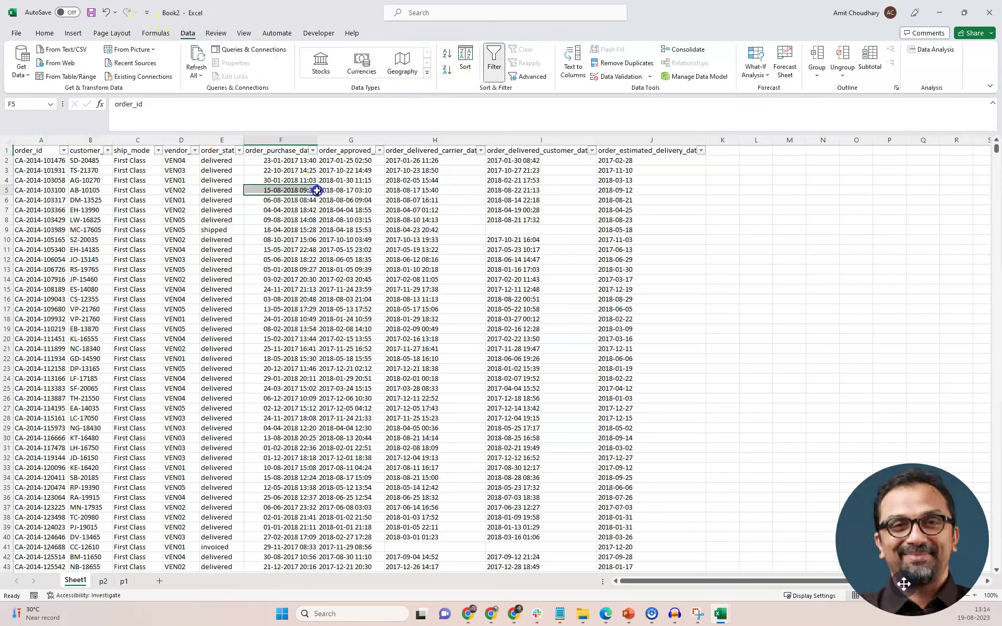
- Inspect the 2016, 2017 and 2018 dates in the order_purchase_date filter, then cancel without filtering
left_click(314, 151)
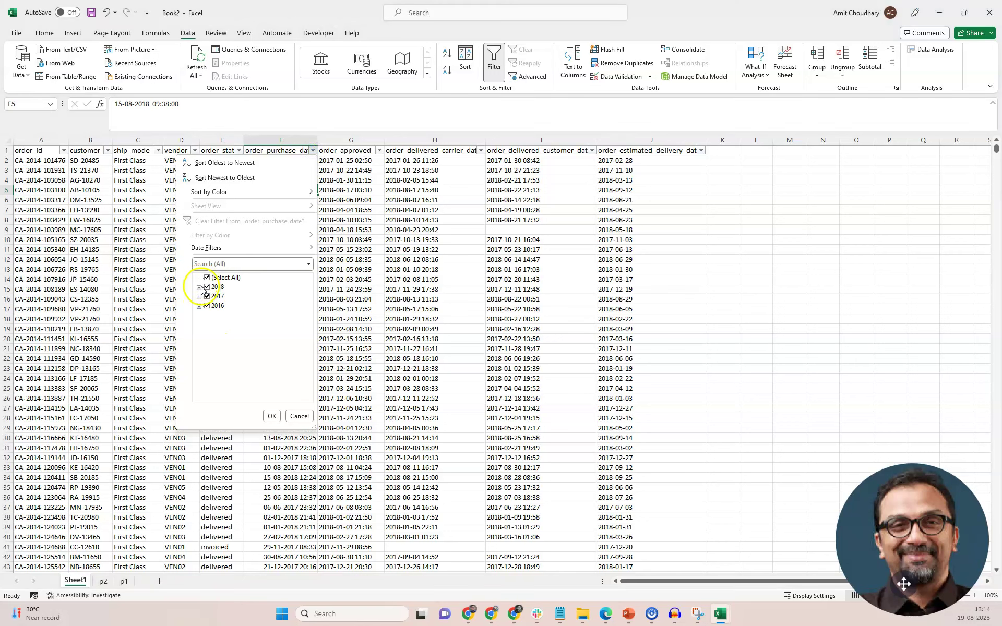
left_click(199, 287)
left_click(199, 287)
left_click(198, 306)
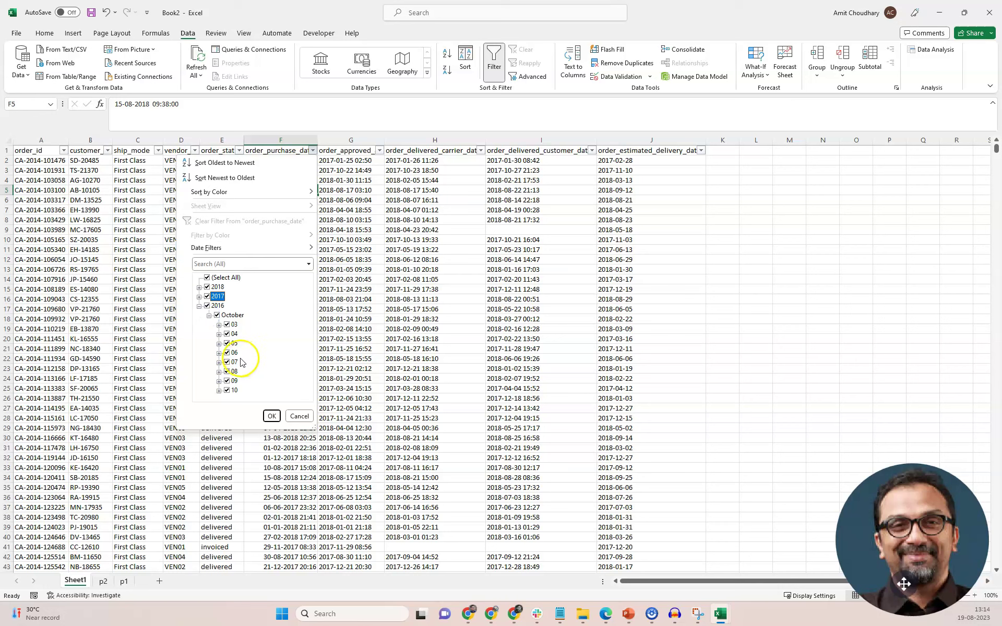
left_click(198, 307)
left_click(199, 296)
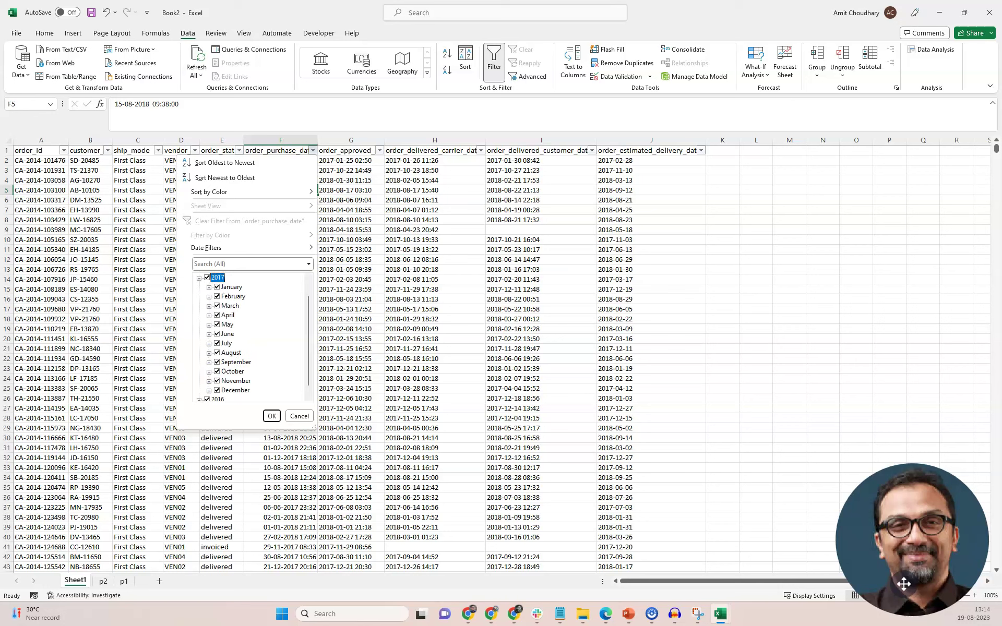
left_click(209, 287)
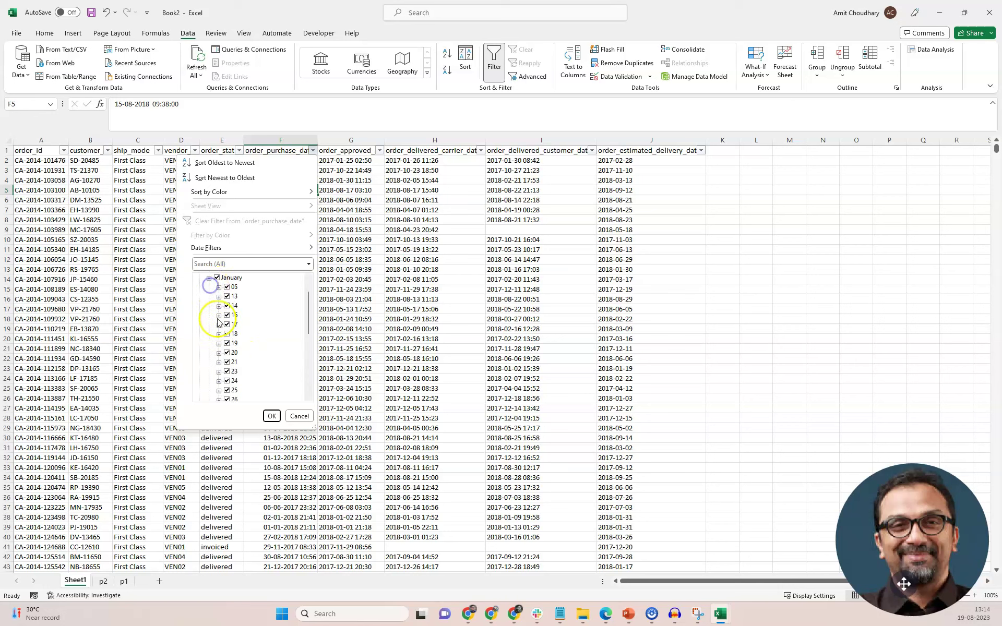
left_click(209, 278)
scroll(209, 287, "up", 1)
left_click(199, 297)
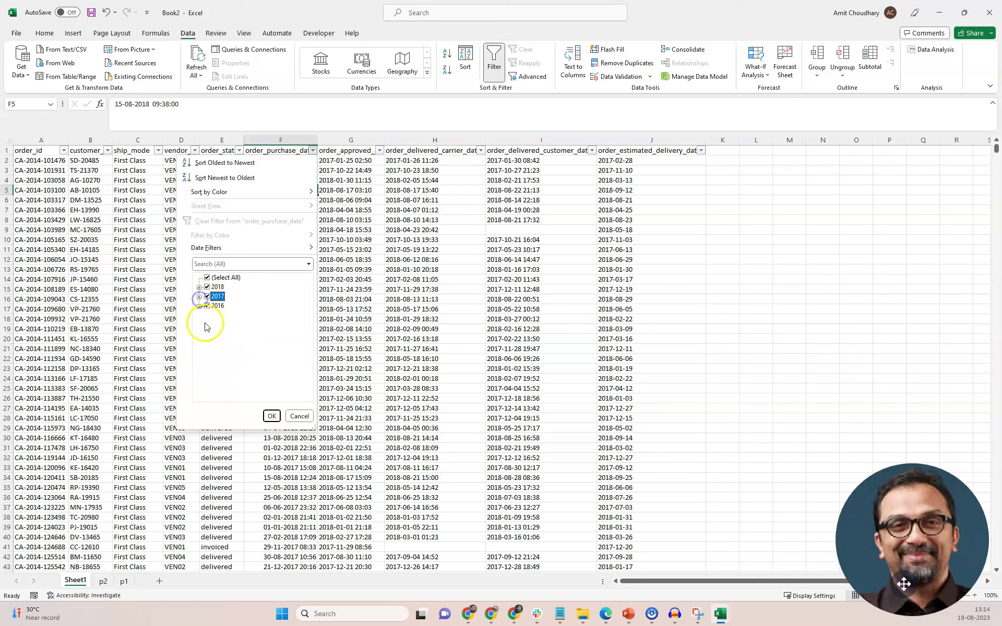
left_click(298, 416)
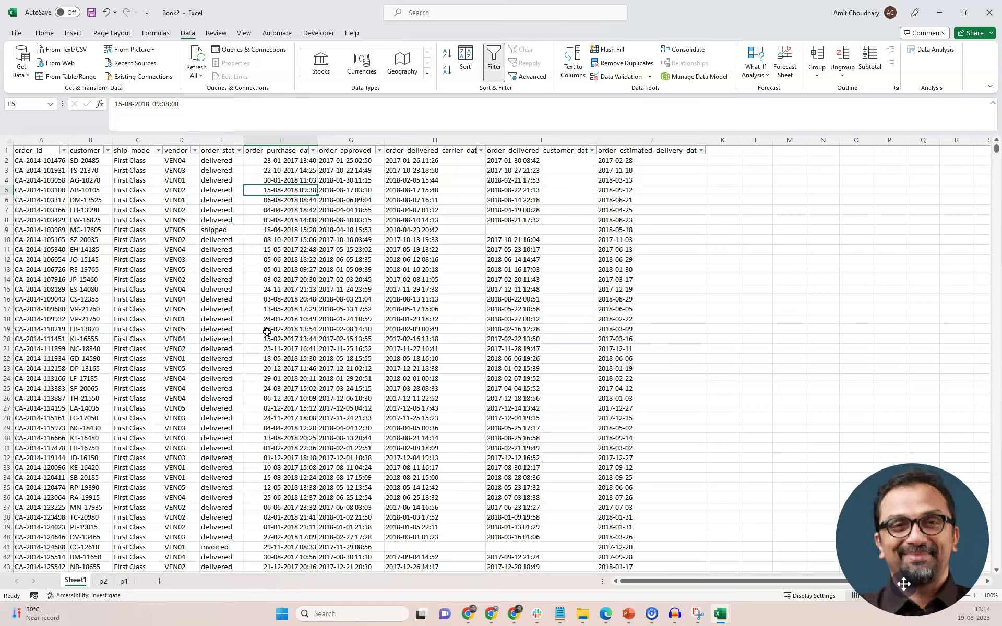
left_click(103, 581)
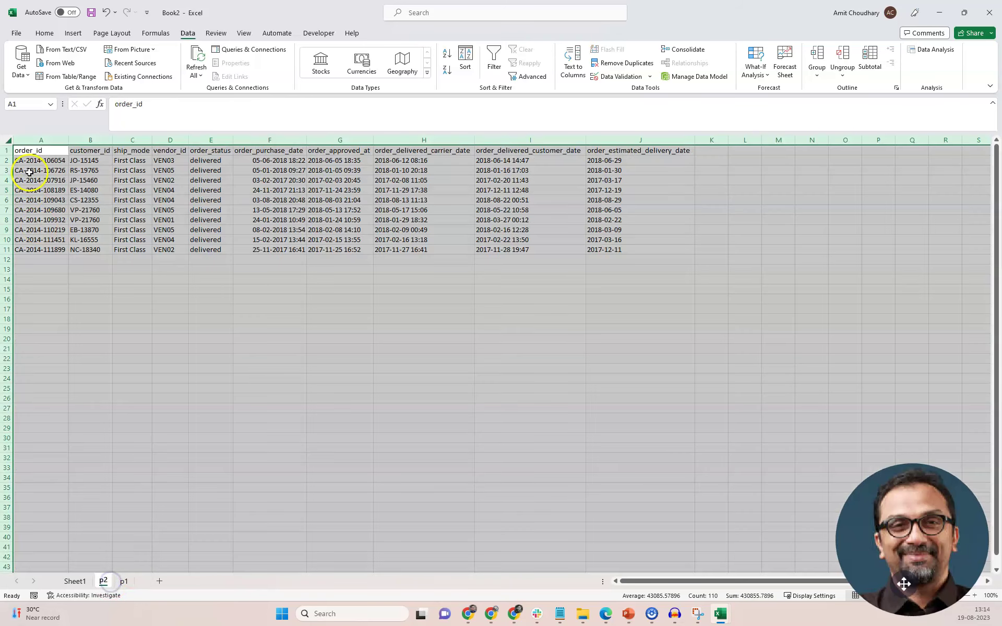
left_click(75, 581)
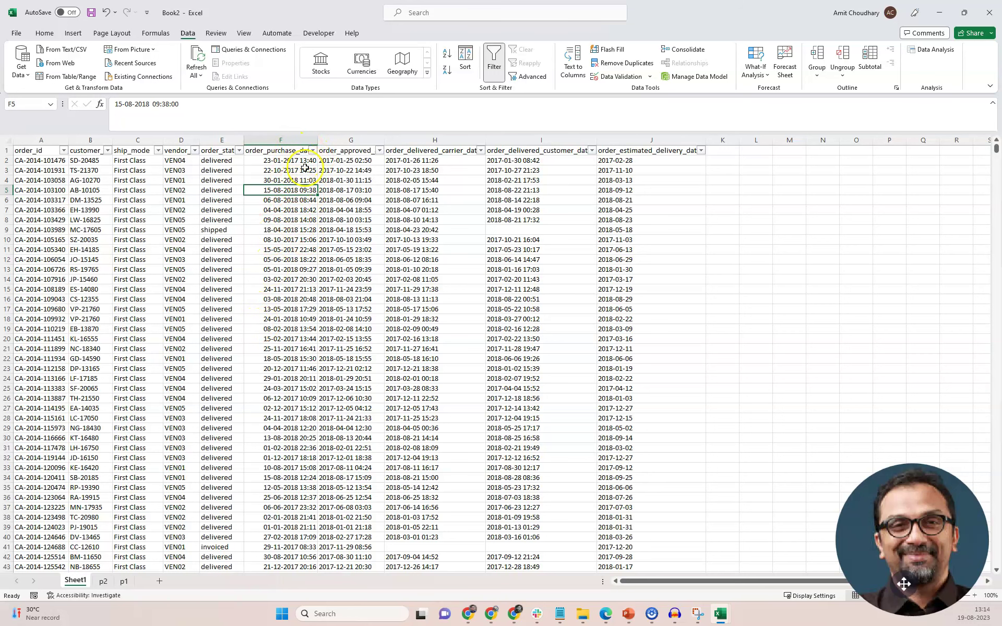
- Insert two empty columns at G, before order_approved_at
right_click(355, 140)
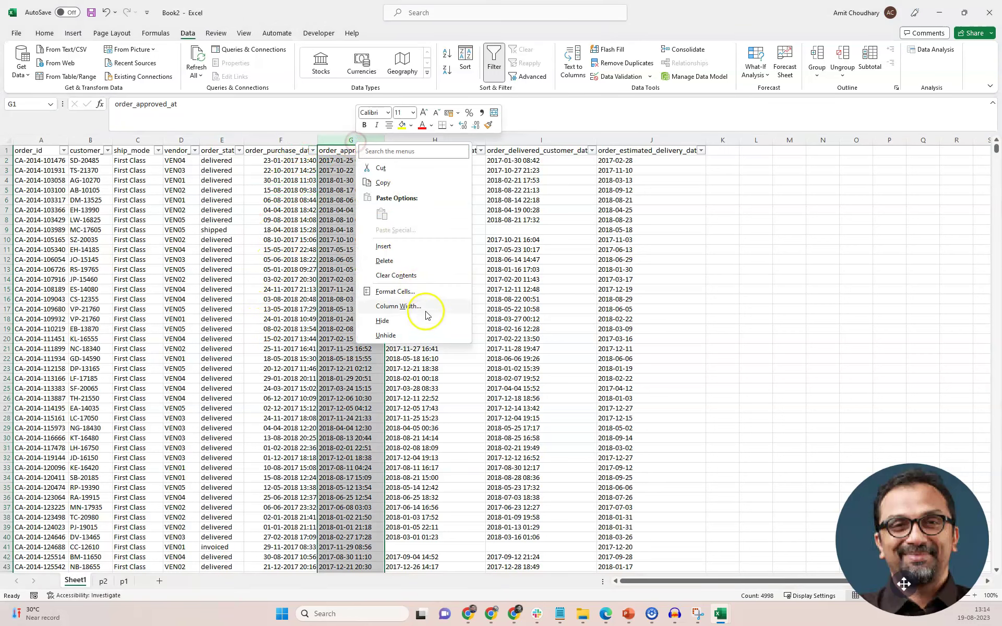
left_click(420, 246)
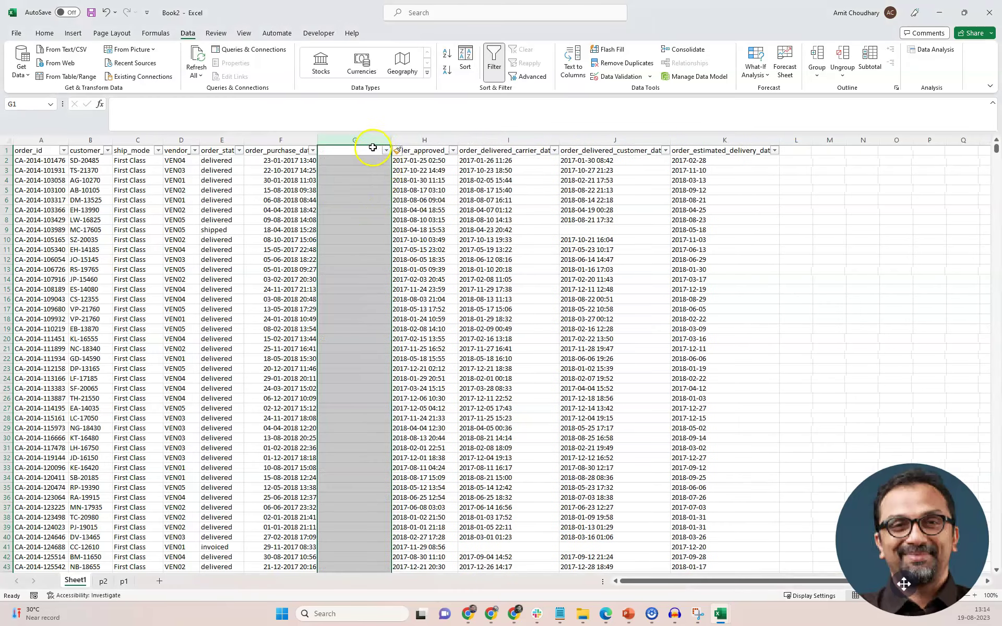
right_click(371, 140)
left_click(399, 248)
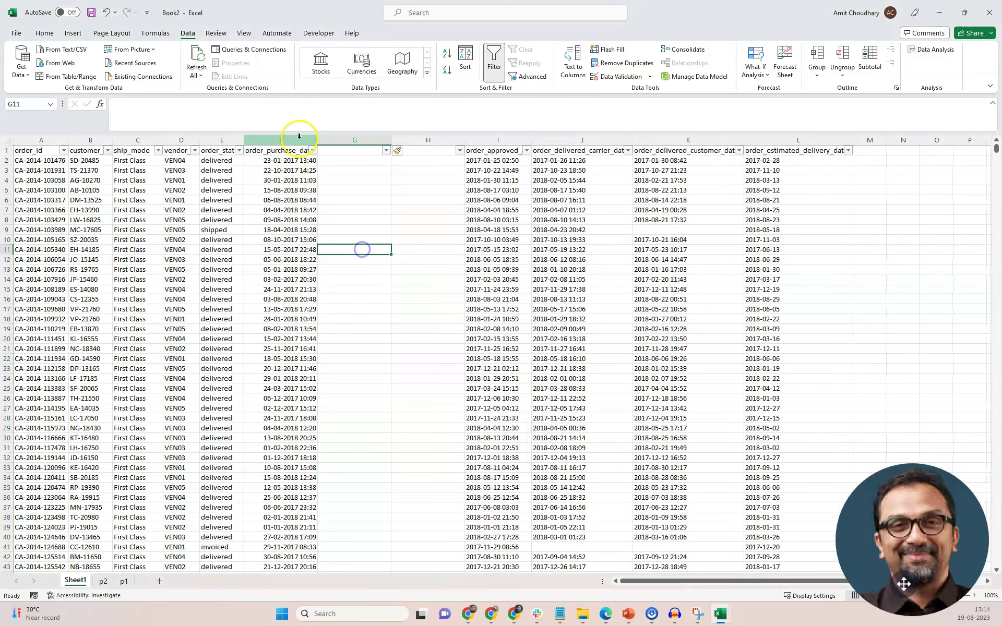
- Split column F with Text to Columns, entering =$E$1 as the destination
left_click(298, 140)
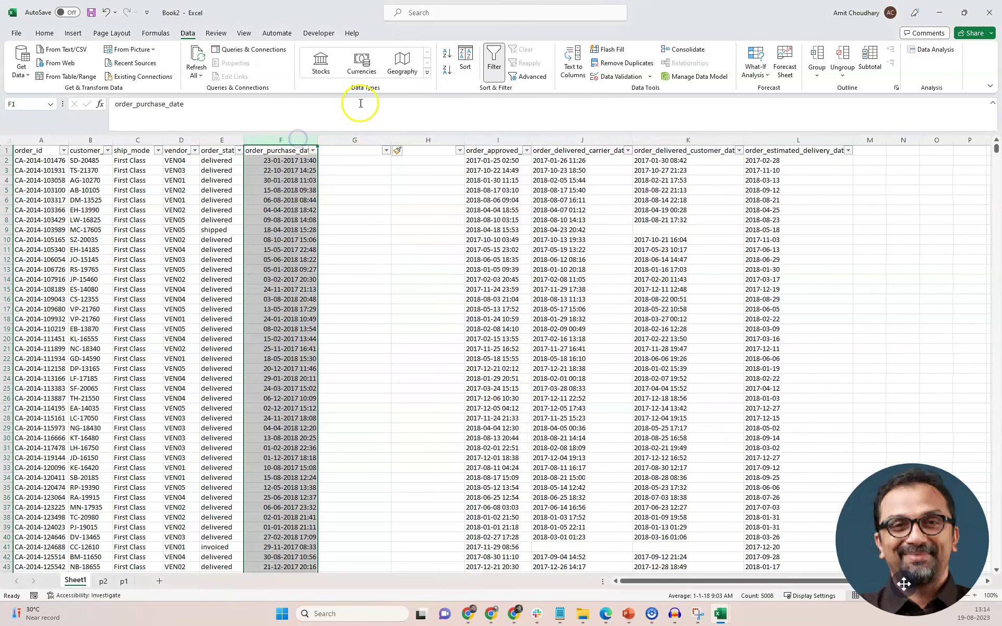
left_click(573, 61)
left_click(655, 320)
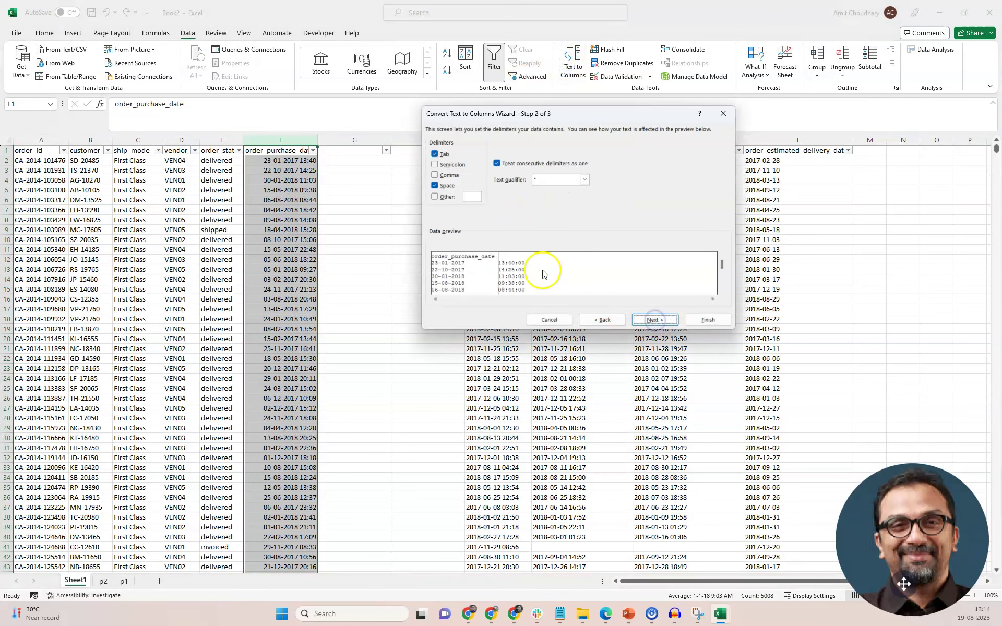
left_click(653, 319)
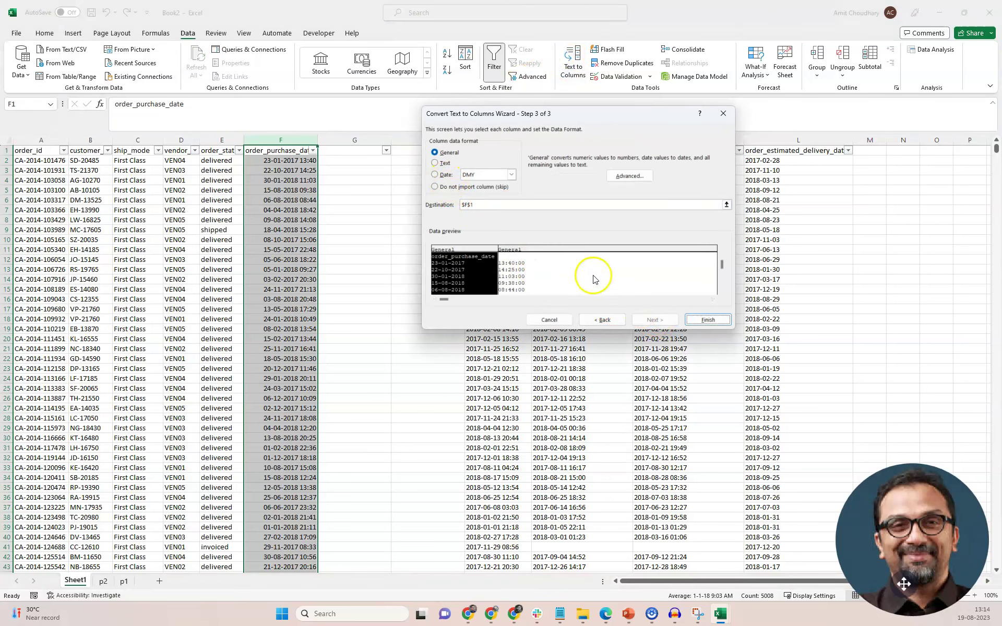
left_click(472, 206)
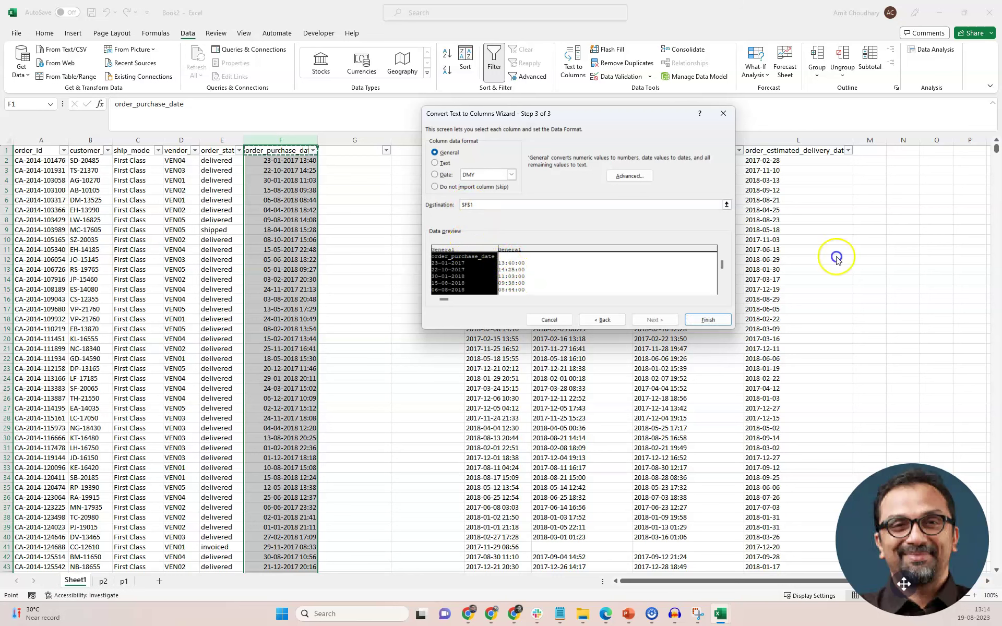
type("=$E$1")
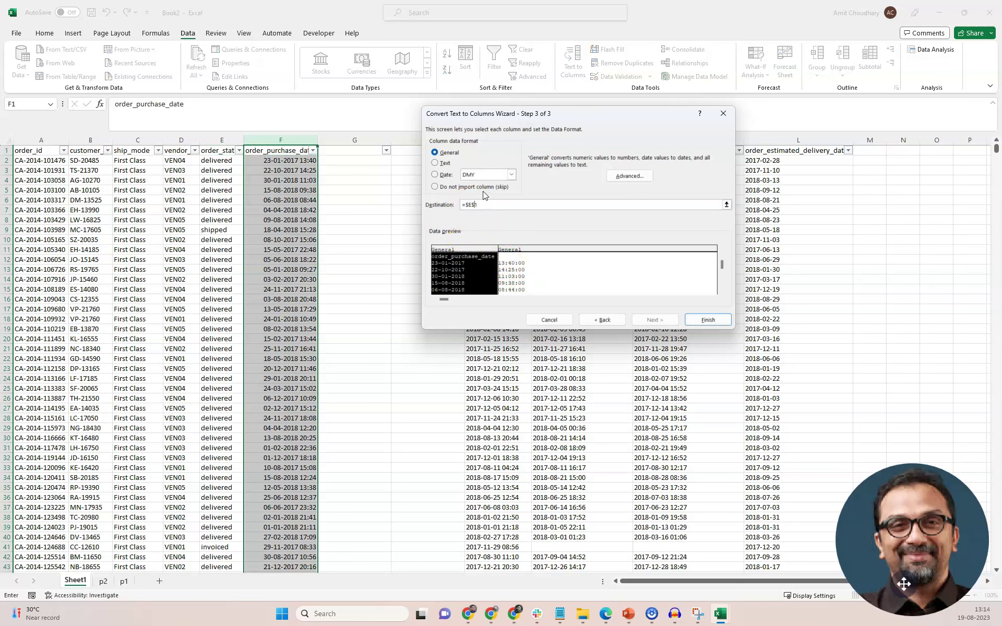
left_click(489, 204)
left_click(470, 205)
- Finish the date/time split and delete the split-off time column H
left_click(708, 320)
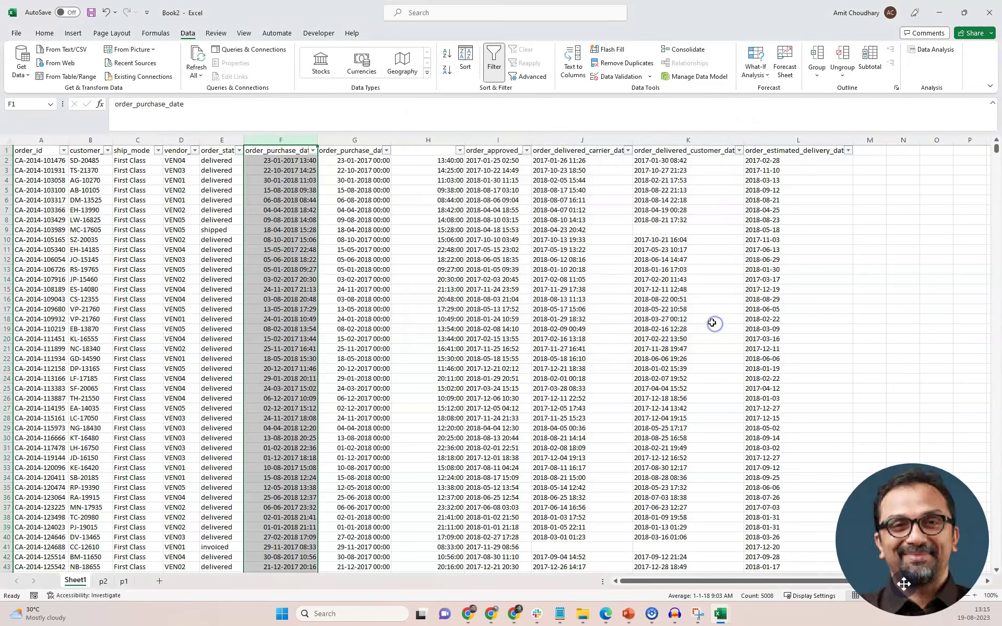
right_click(446, 140)
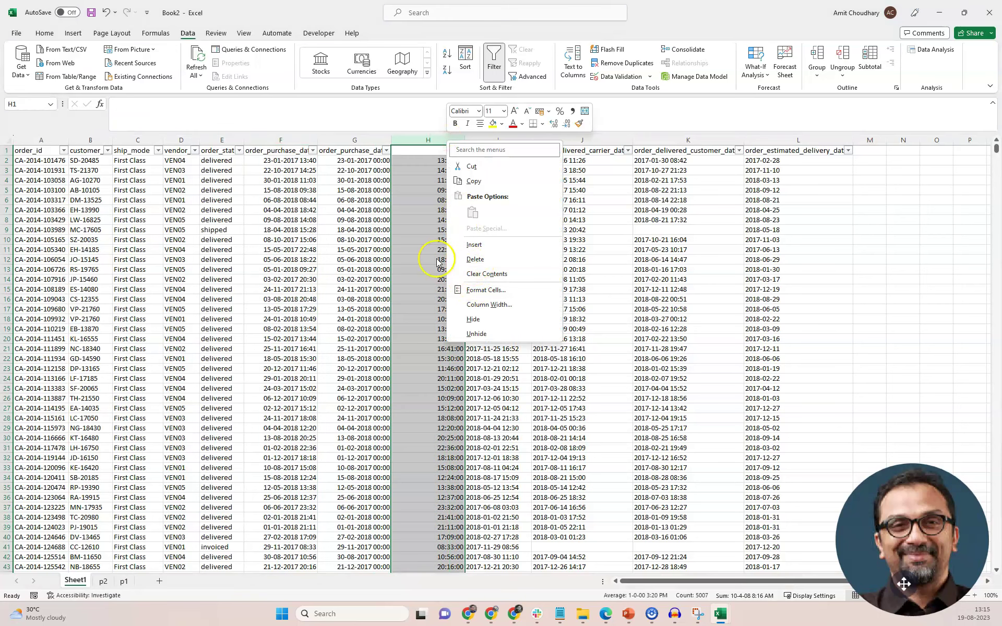
left_click(489, 260)
left_click(377, 221)
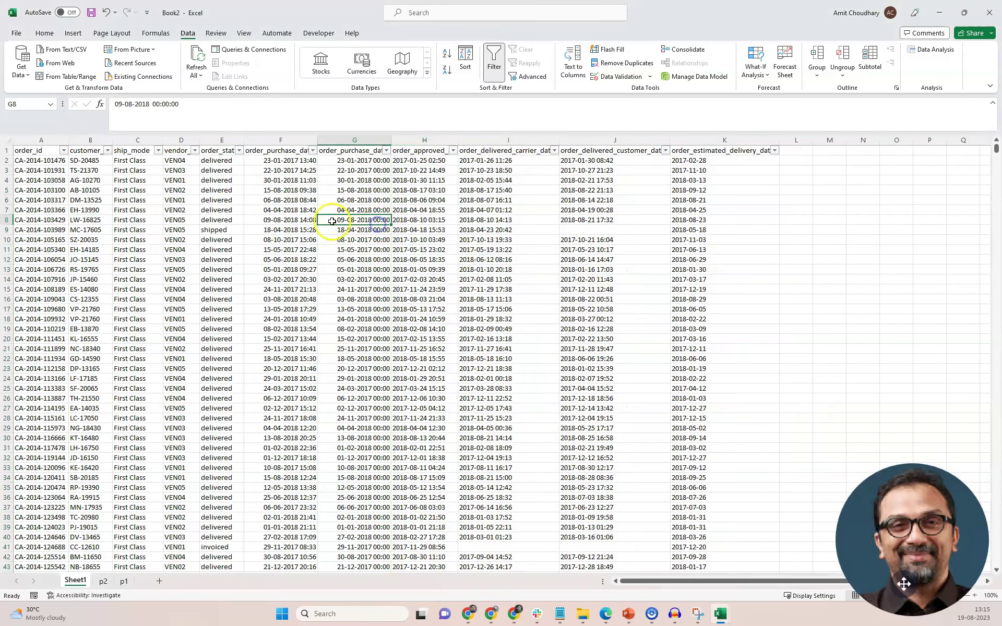
- Format the whole column G of purchase dates as custom dd-mm-yyyy
left_click(364, 160)
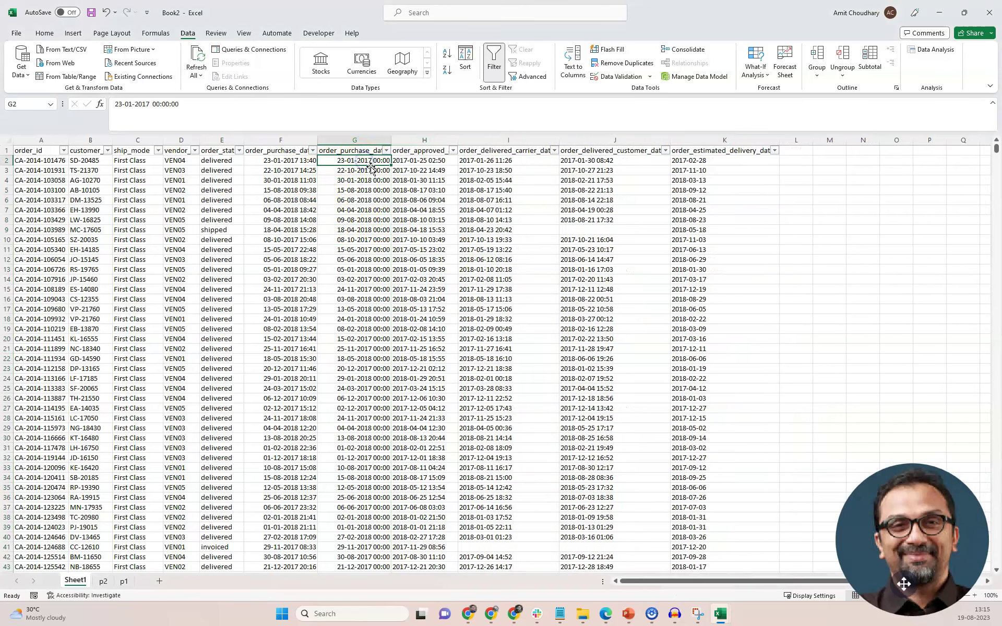
key("ctrl+shift+Down")
right_click(370, 166)
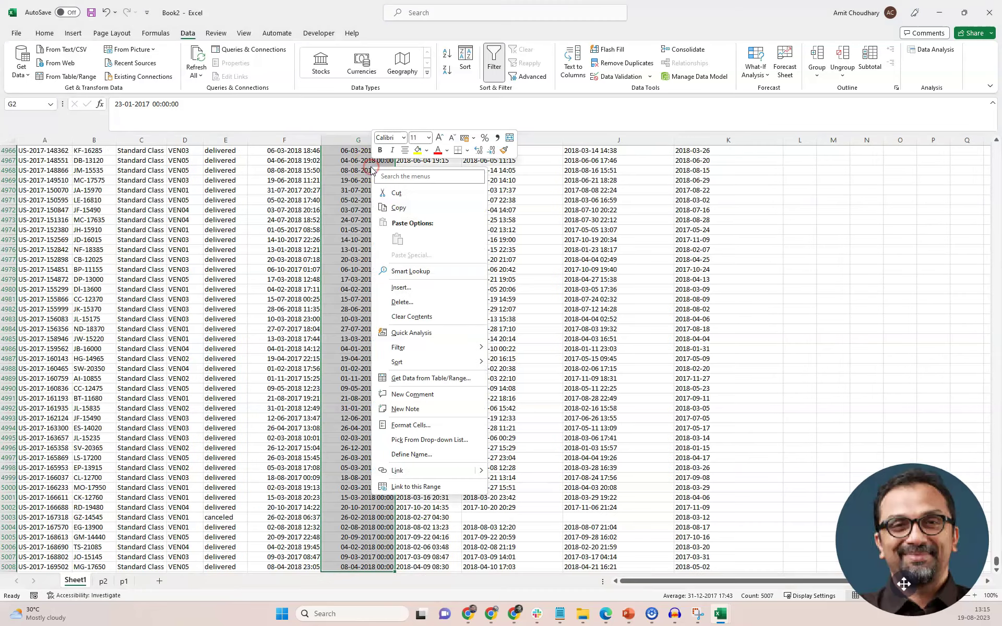
left_click(434, 422)
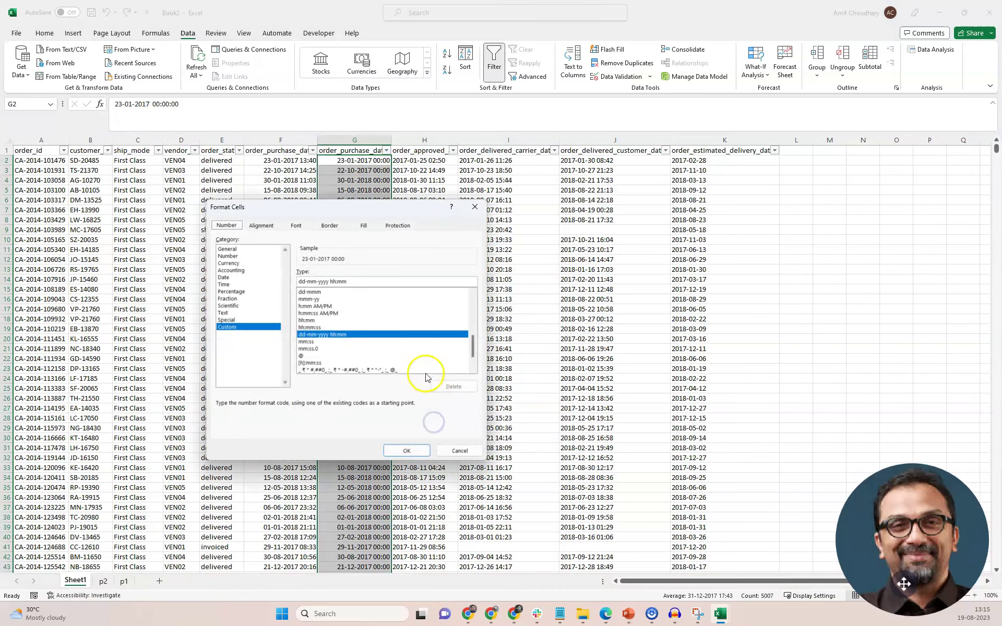
scroll(322, 315, "up", 1)
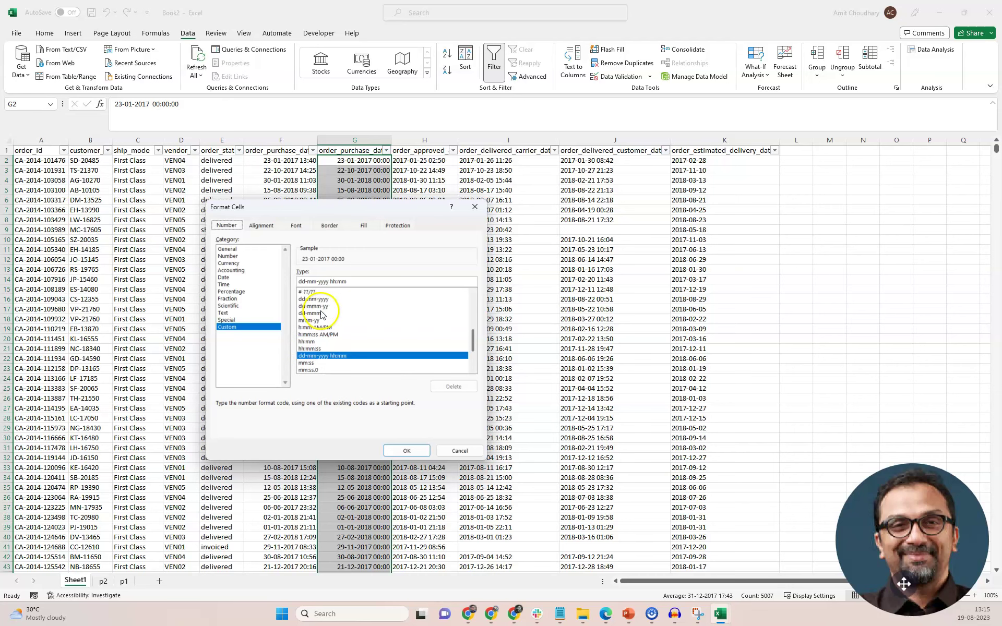
left_click(316, 299)
left_click(401, 451)
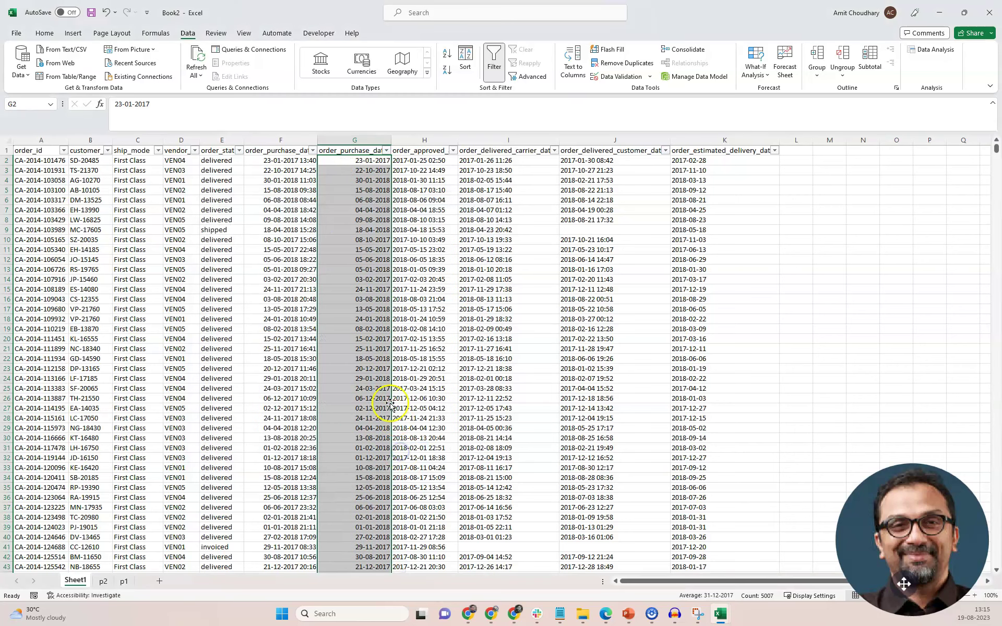
left_click(387, 151)
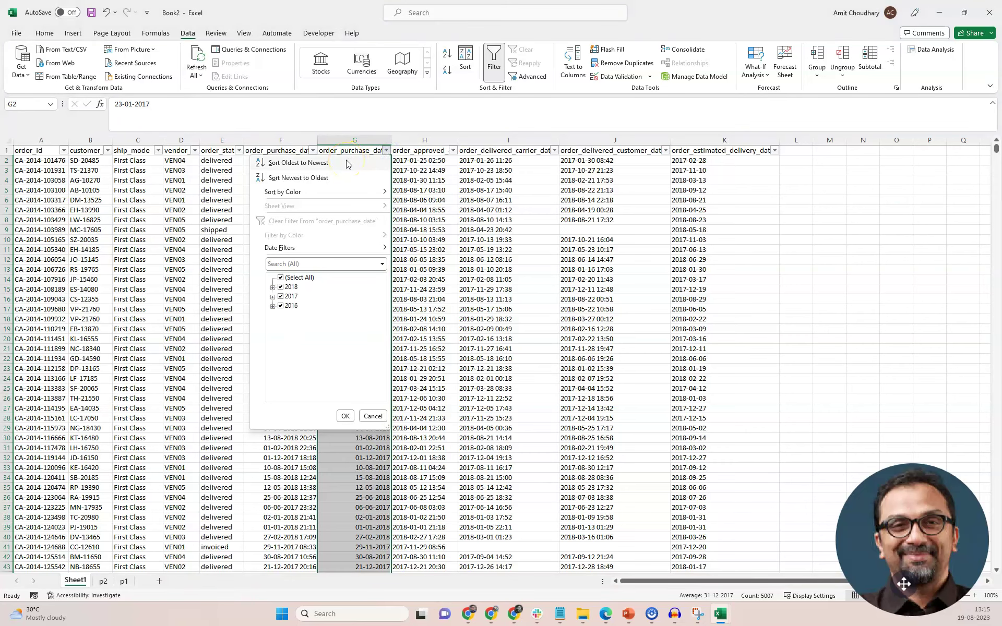
- Sort orders oldest to newest by column G, then select rows 2–11 across A to K
left_click(298, 163)
left_click(366, 239)
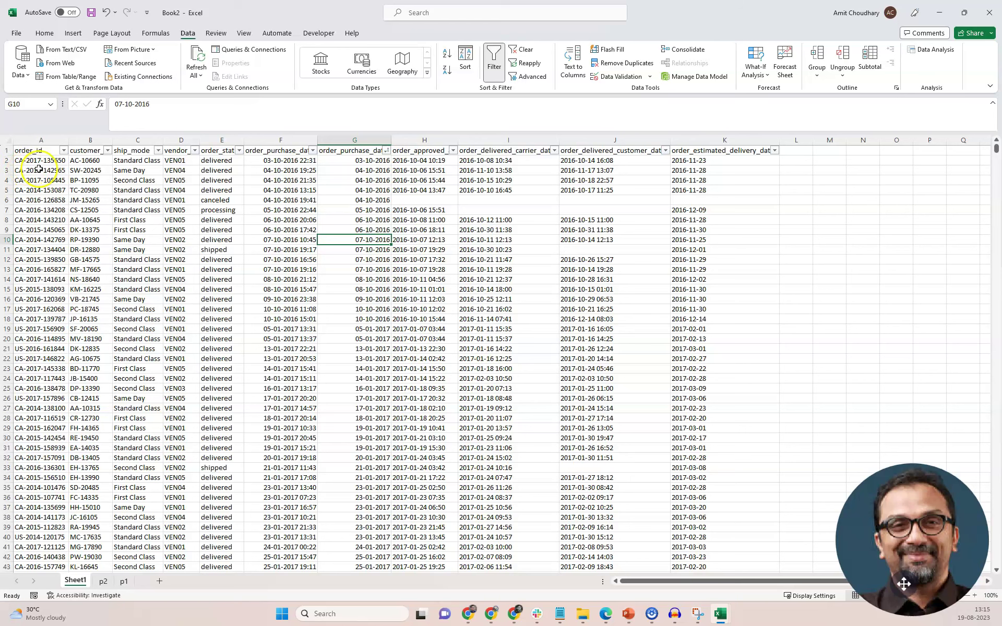
left_click(62, 172)
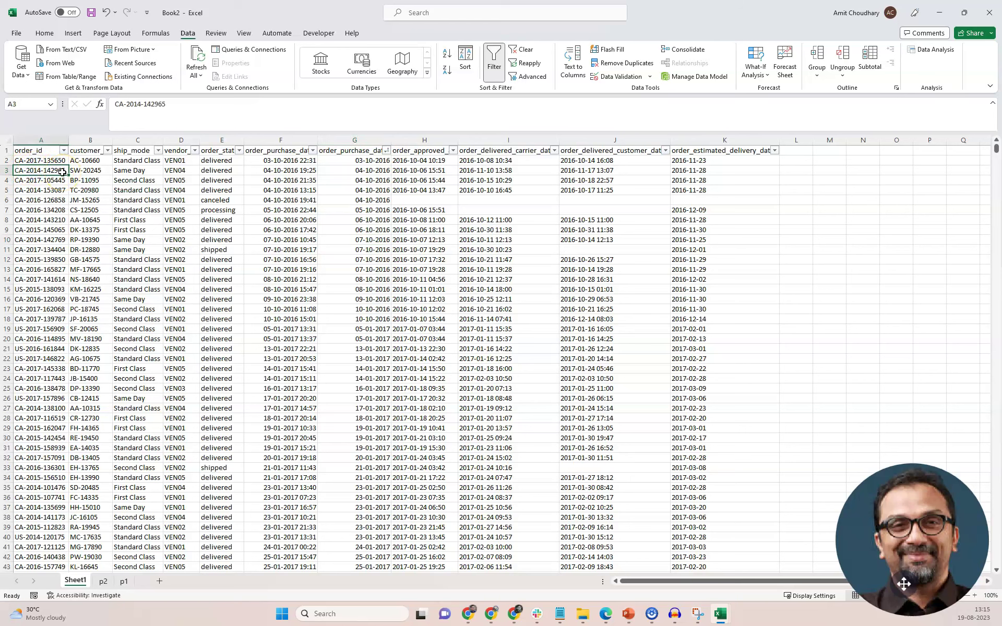
key("Up")
key("shift+Down")
key("shift+Down")
key("shift+Down")
key("shift+Down")
key("shift+Down")
key("shift+Down")
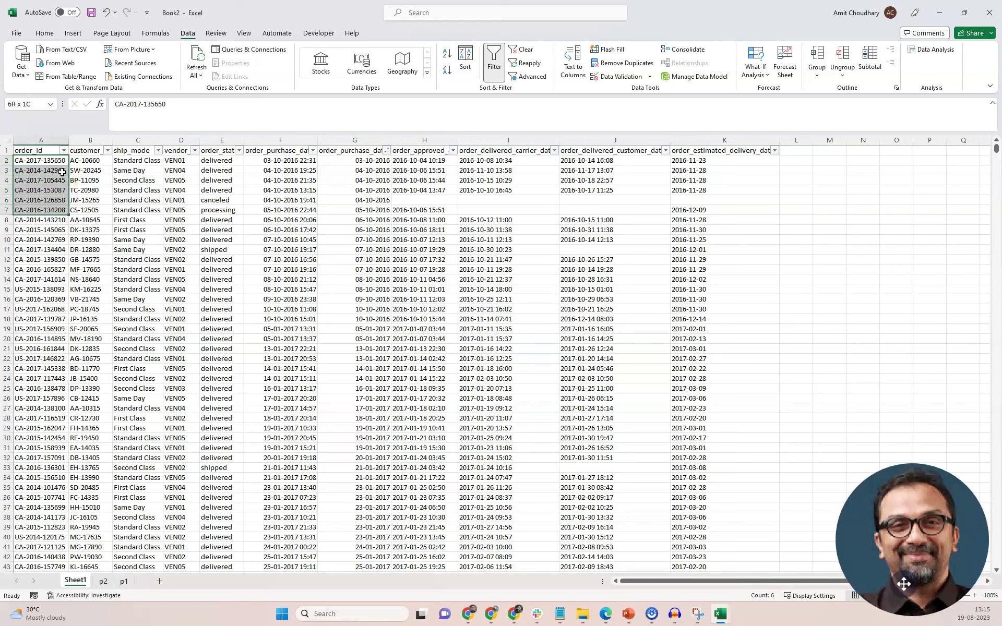
key("shift+Down")
key("shift+Down")
key("shift+Down")
key("ctrl+shift+Right")
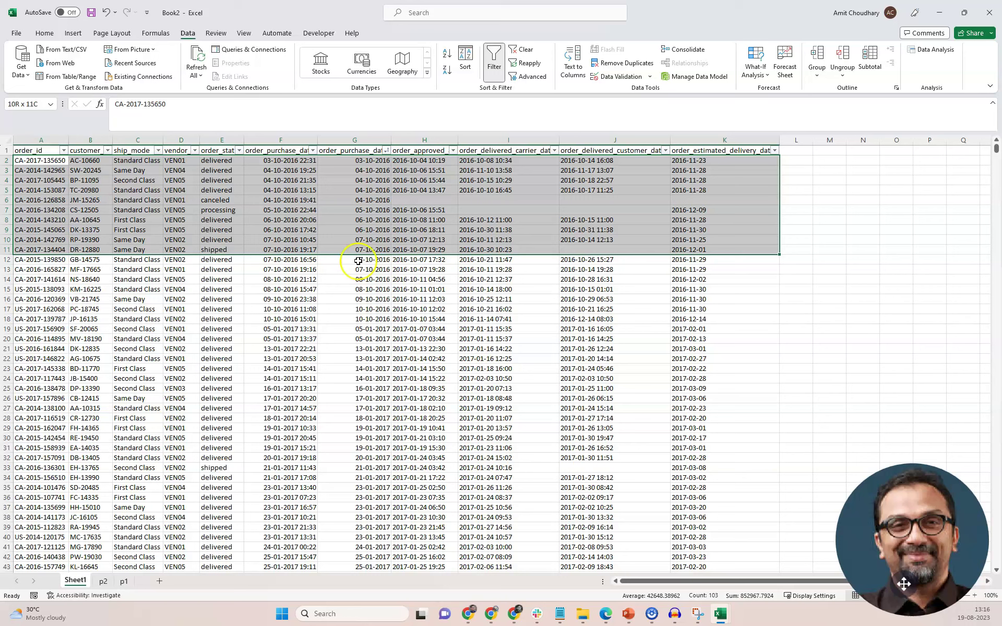
- Compare the earliest purchase times down column F after sorting
left_click(276, 247)
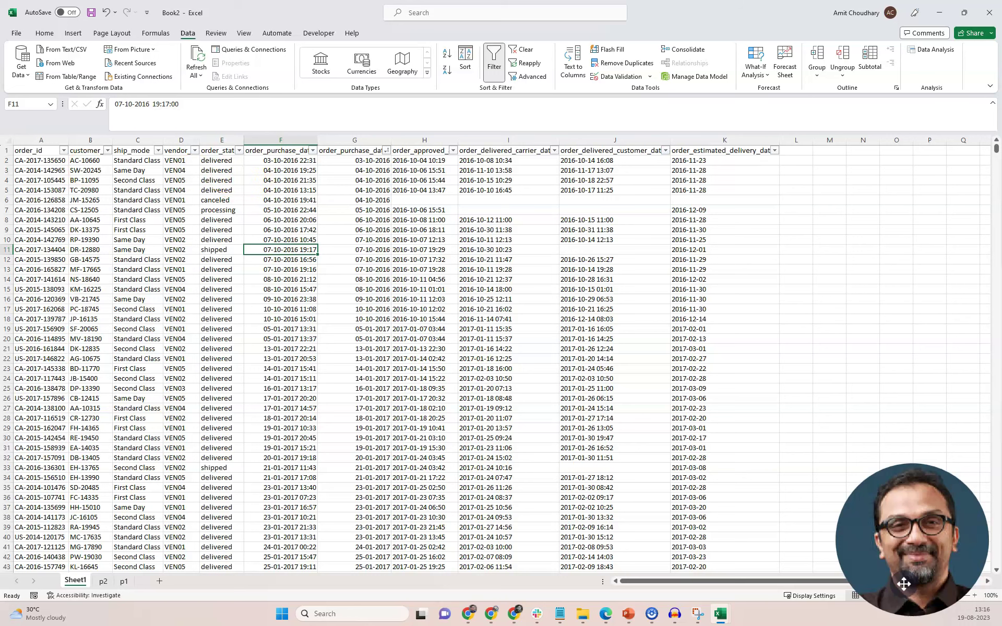
left_click(271, 170)
left_click(283, 192)
left_click(284, 221)
left_click(273, 161)
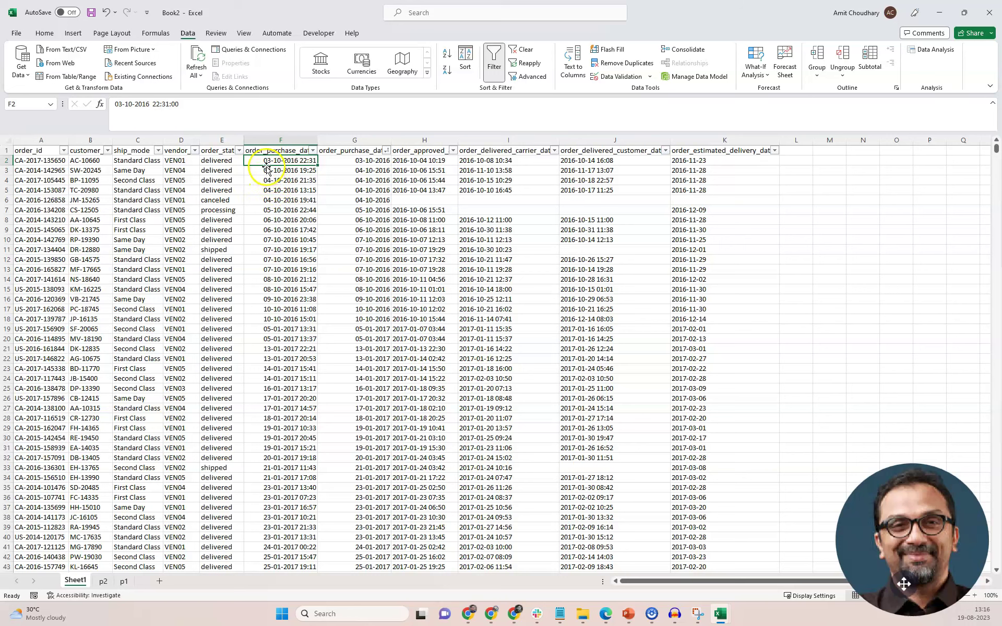
left_click(260, 172)
left_click(264, 182)
left_click(266, 191)
left_click(269, 209)
left_click(271, 218)
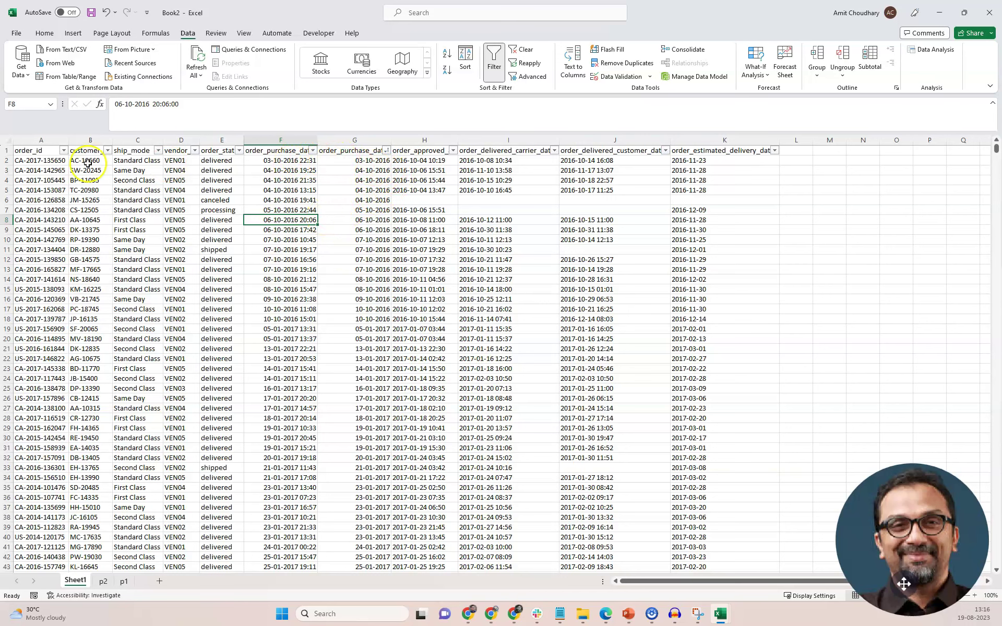
- Copy the ten oldest order rows, A2:K11, and add a new blank Sheet4
left_click_drag(50, 162, 30, 252)
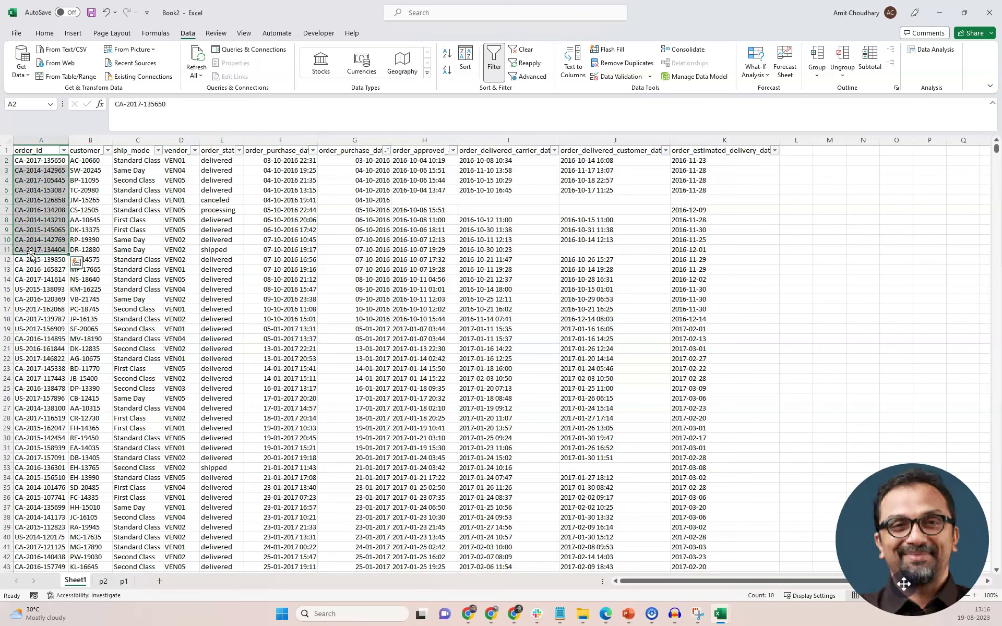
scroll(31, 254, "down", 15)
key("ctrl+Home")
key("Down")
key("shift+Down")
key("shift+Down")
key("shift+Down")
key("shift+Down")
key("shift+Down")
key("shift+Down")
key("shift+Down")
key("shift+Down")
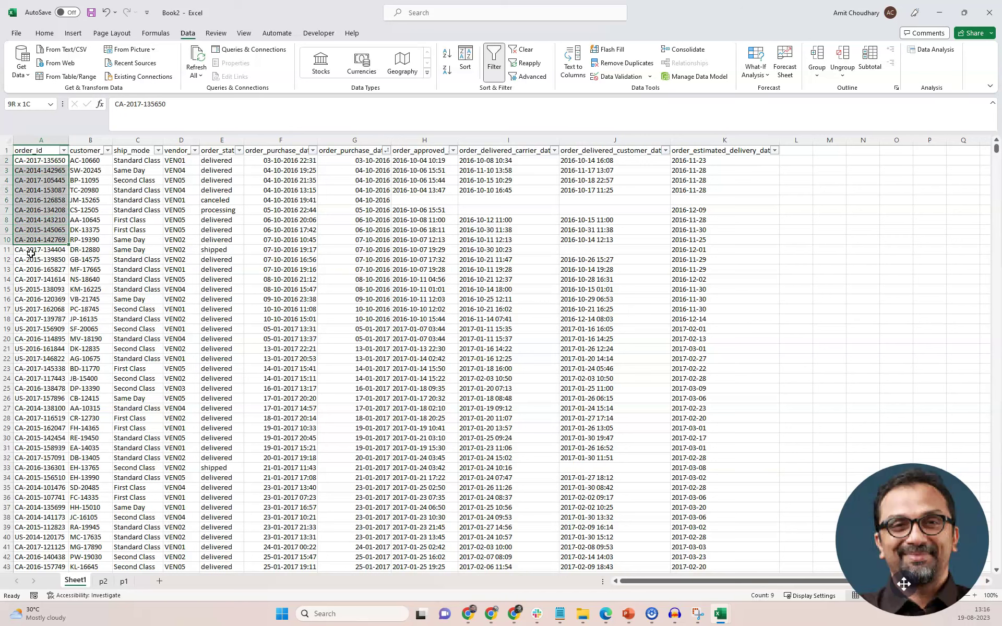
key("shift+Down")
key("shift+Right")
key("shift+Right")
key("shift+Right")
key("shift+Right")
key("shift+Right")
key("shift+Right")
key("shift+Right")
key("shift+Right")
key("shift+Right")
key("shift+Right")
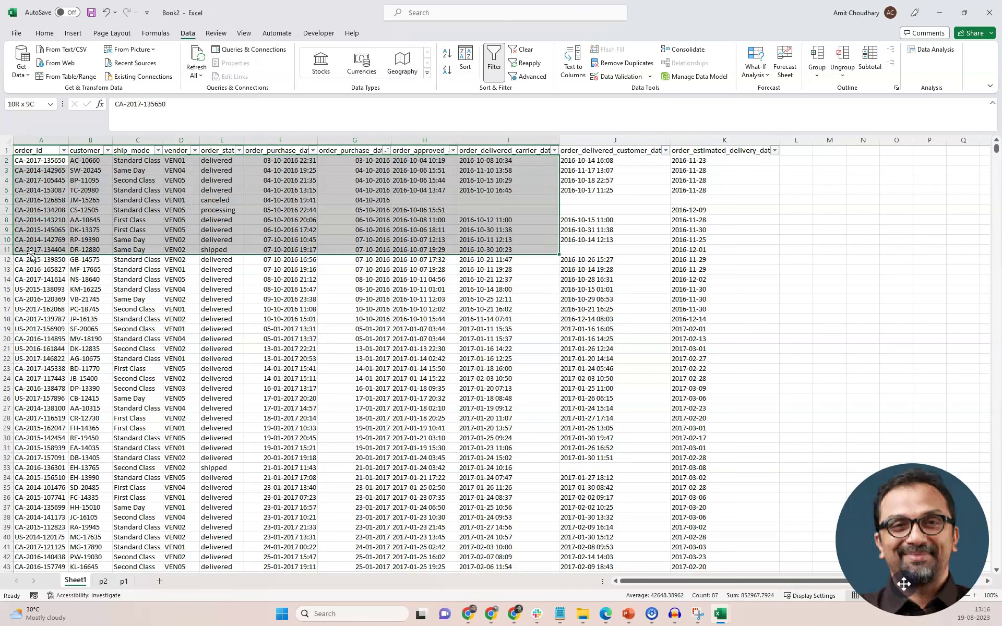
key("ctrl+c")
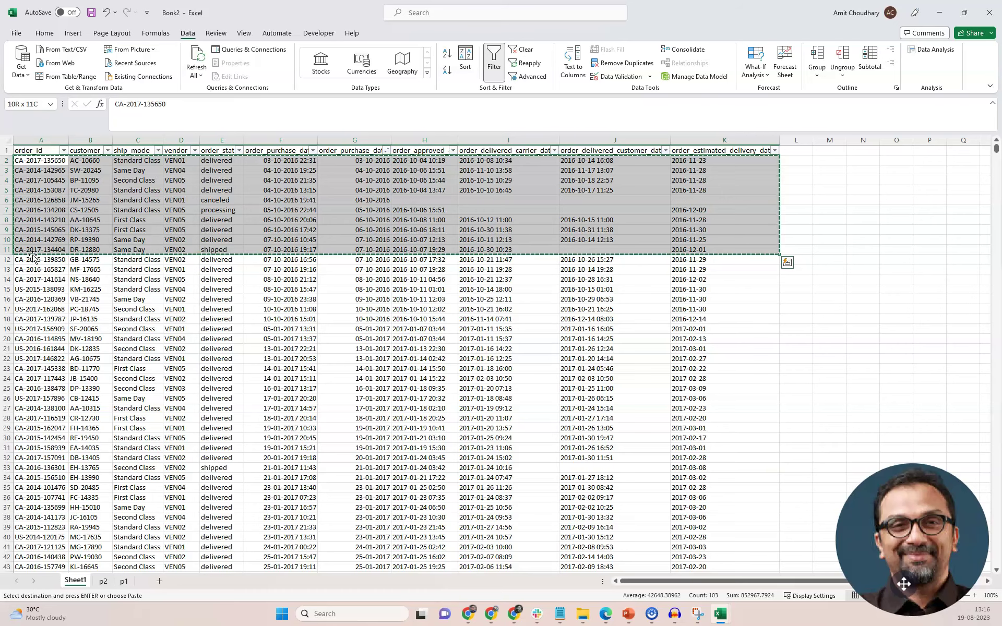
left_click(159, 581)
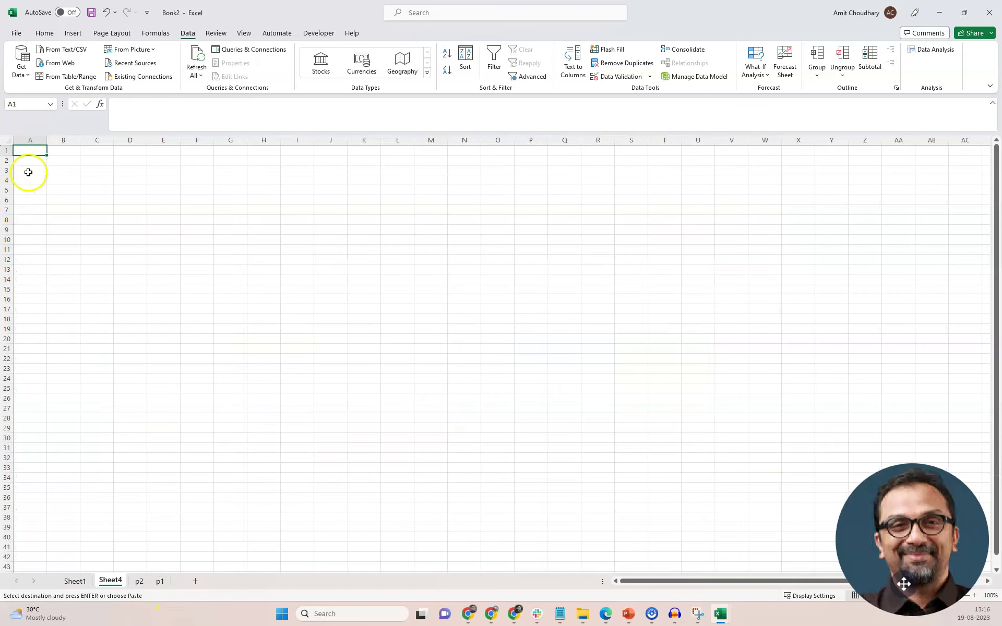
- Paste the ten rows into Sheet4's A2 and Sheet1's header row A1:K1 into A1
left_click(29, 160)
key("ctrl+v")
left_click(75, 581)
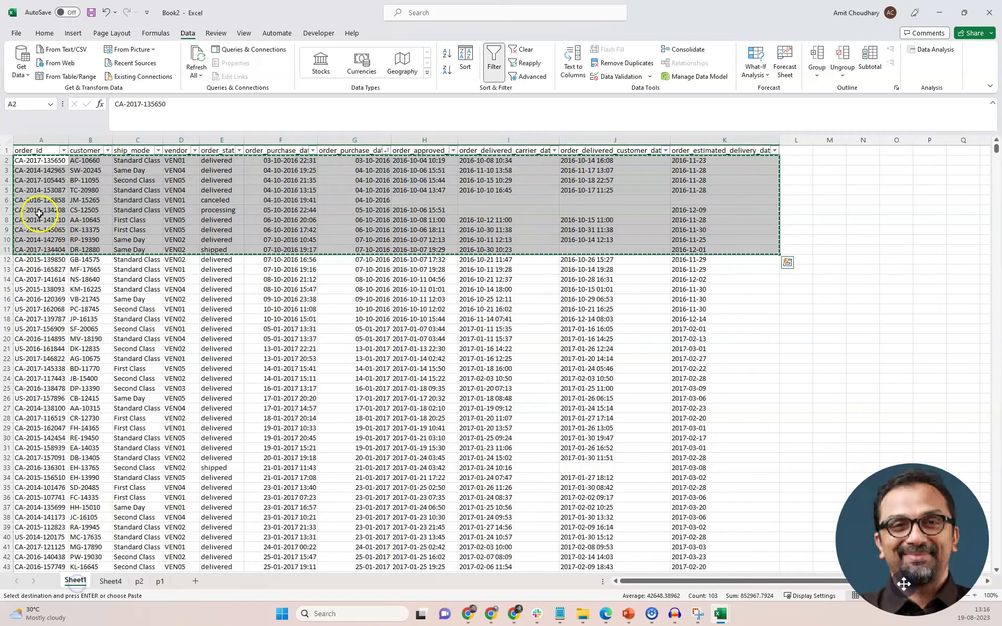
left_click(24, 150)
key("ctrl+shift+Right")
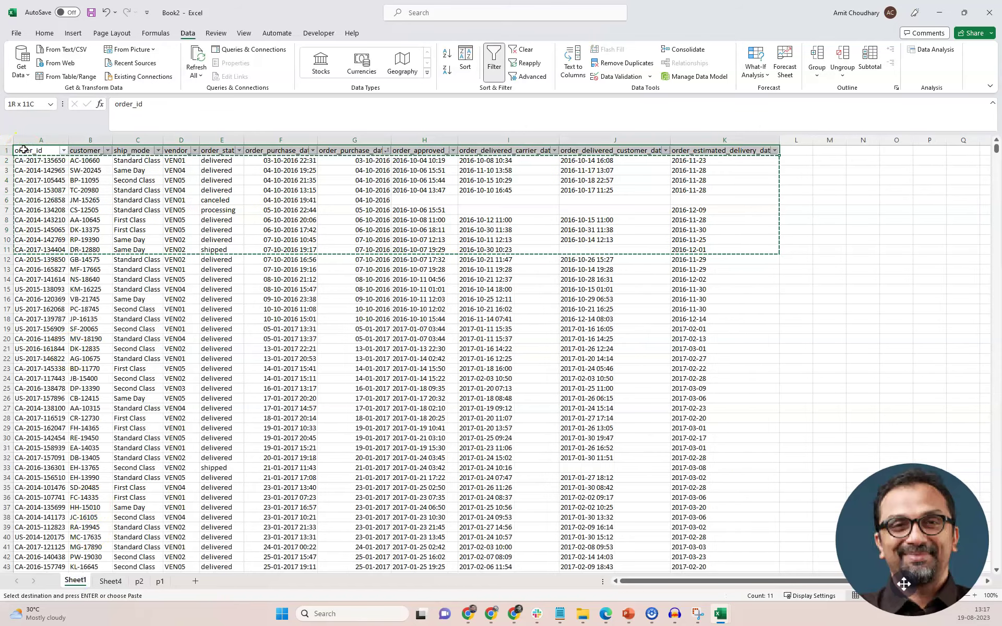
key("ctrl+c")
left_click(110, 581)
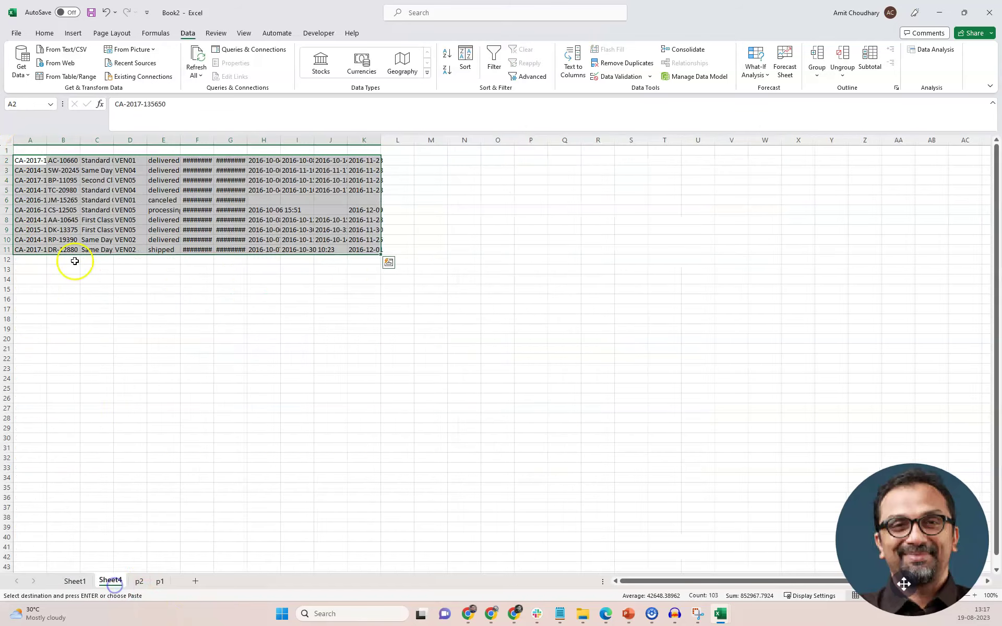
left_click(19, 150)
key("ctrl+v")
- AutoFit Sheet4's columns and compare it with sheets p2 and p1
left_click(7, 140)
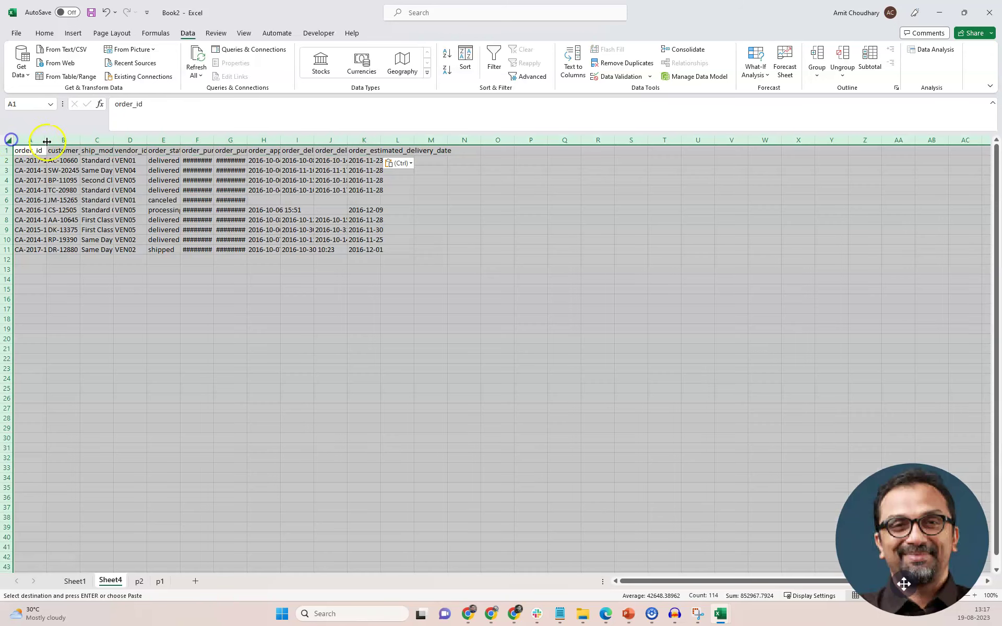
double_click(47, 140)
left_click(171, 525)
left_click(139, 581)
left_click(159, 582)
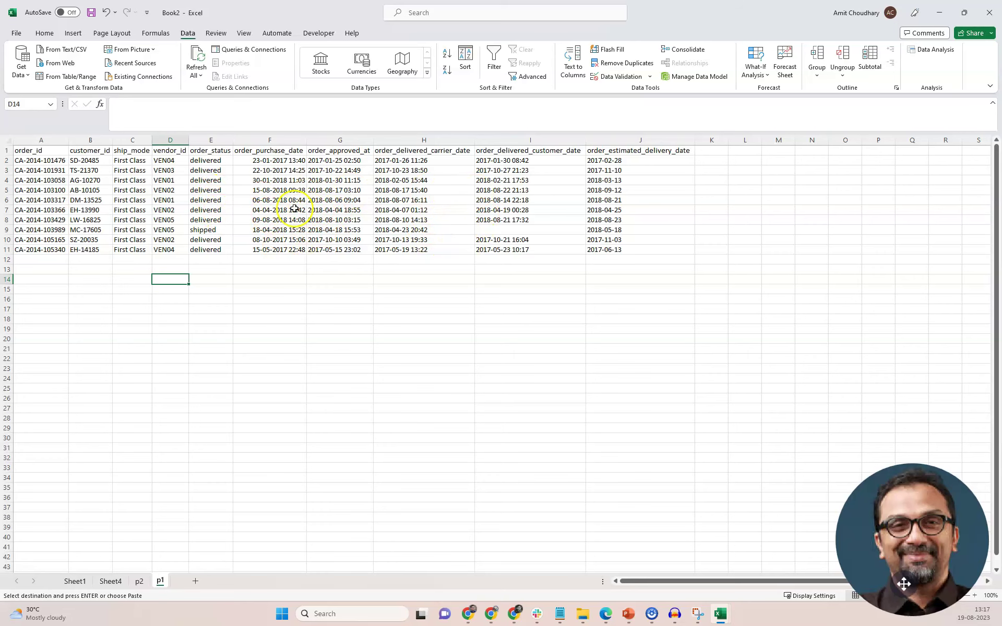
left_click(110, 581)
- Copy Sheet1's ten oldest date-sorted orders, rows 2–11 across columns A to K
left_click(87, 582)
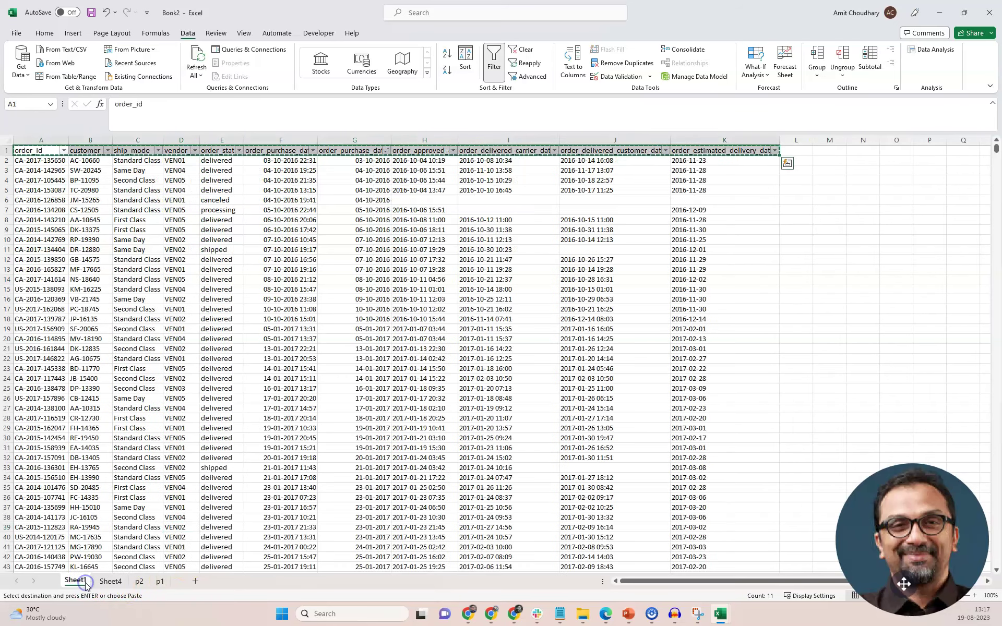
left_click(30, 165)
left_click(30, 152)
left_click(31, 166)
key("shift+Down")
key("shift+Down")
key("shift+Down")
key("shift+Down")
key("shift+Down")
key("shift+Down")
key("shift+Down")
key("shift+Down")
key("shift+Down")
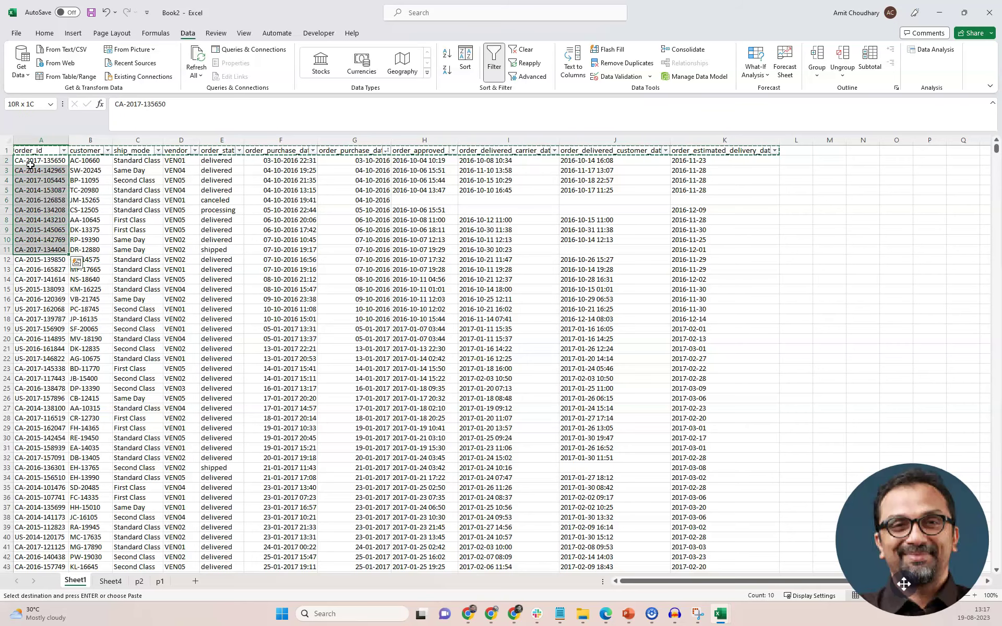
key("ctrl+shift+Right")
key("ctrl+c")
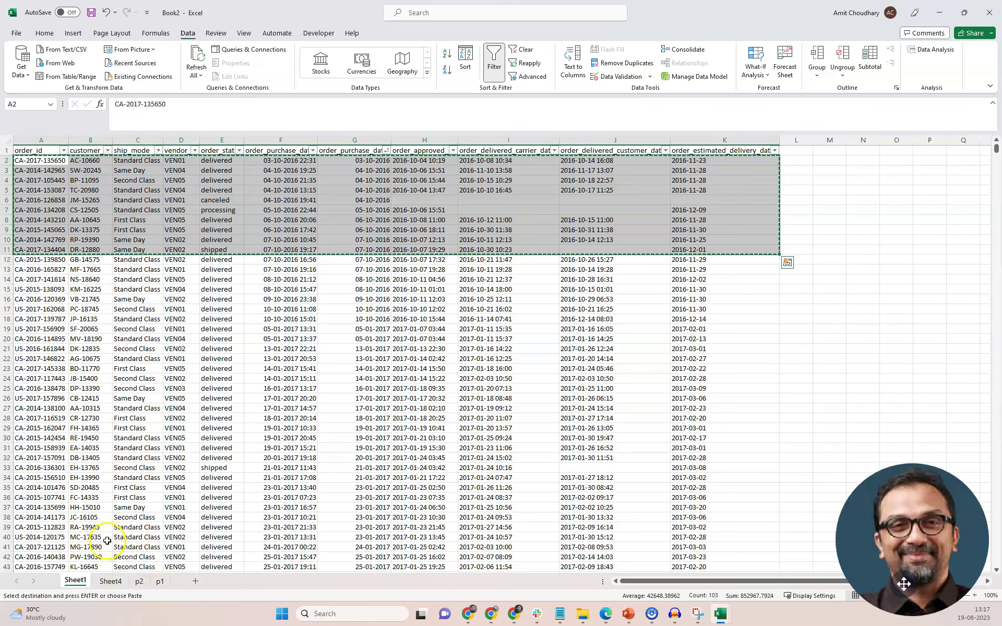
left_click(110, 581)
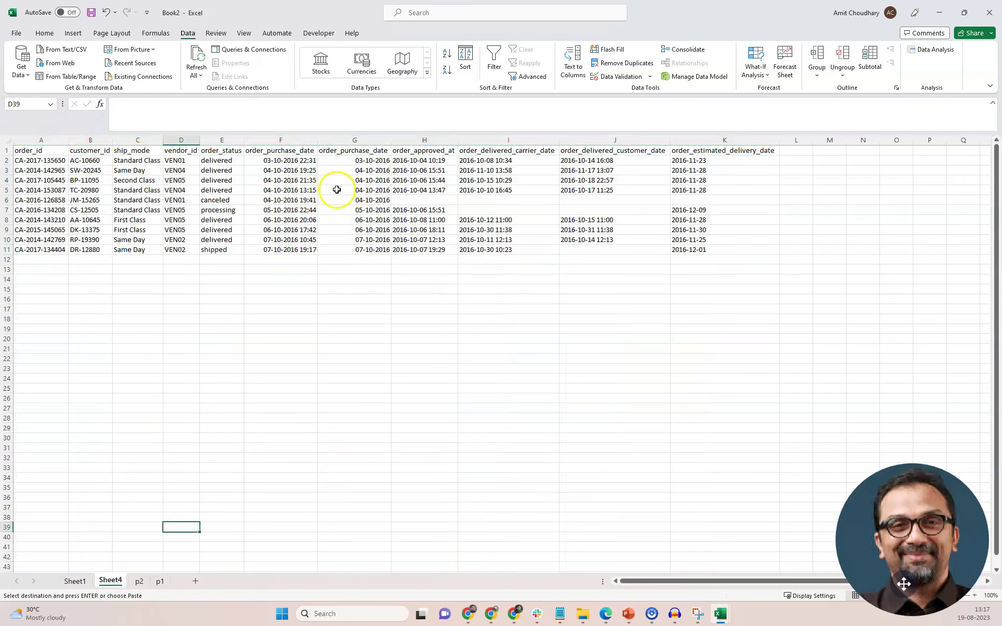
- Rename Sheet4 to new_p1, then return to cell A12 on Sheet1 for the next batch
left_click(337, 162)
left_click(358, 260)
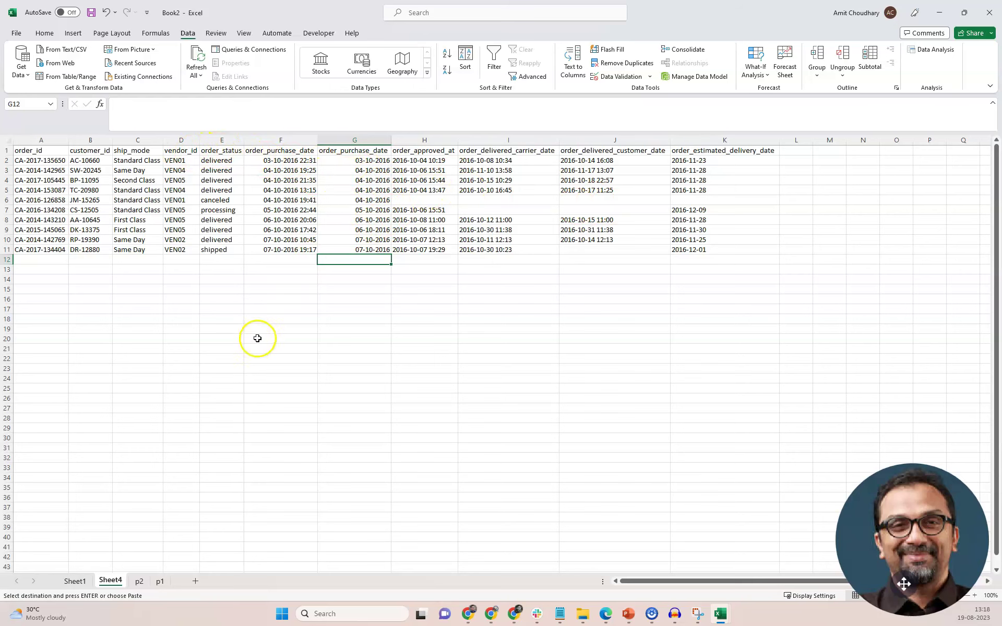
double_click(107, 580)
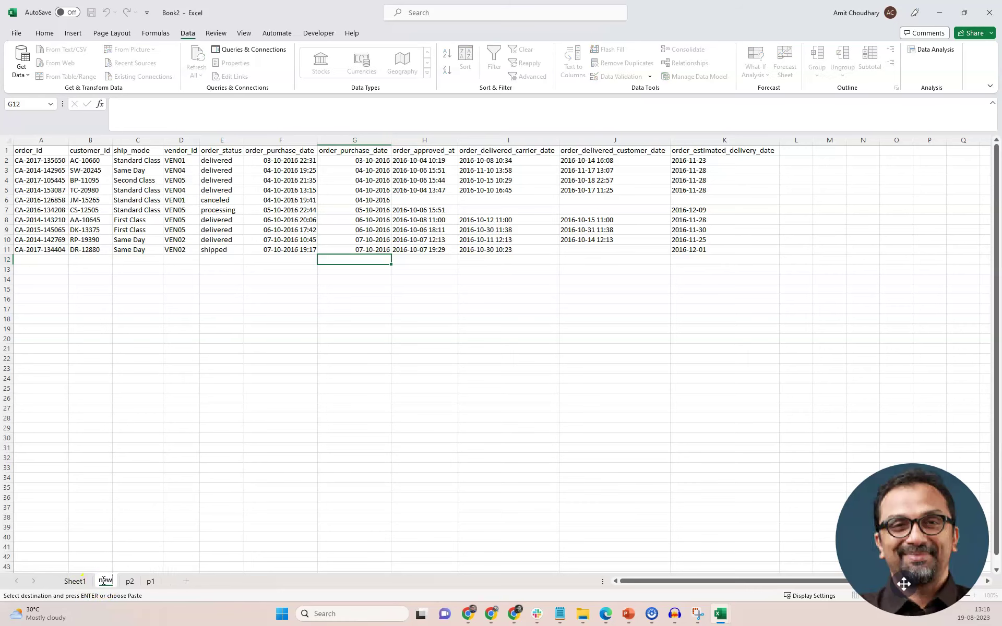
key("Return")
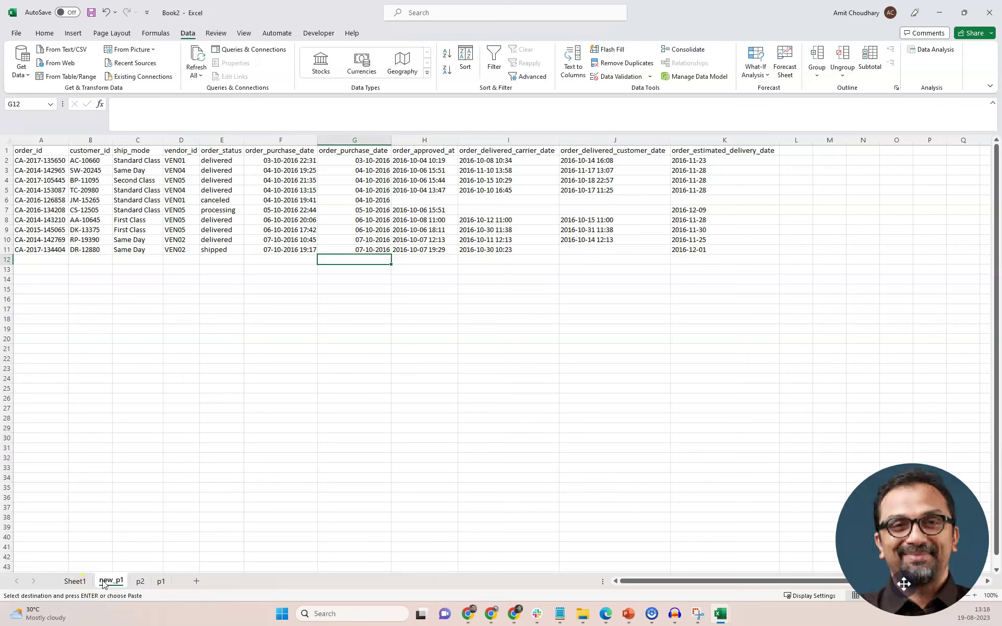
left_click(74, 581)
left_click(42, 261)
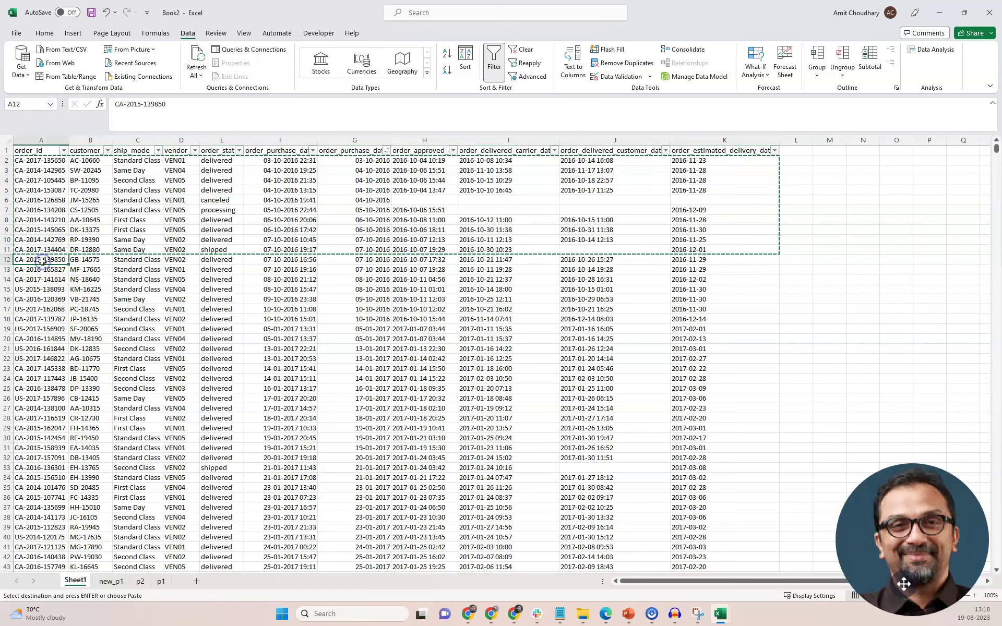
- Select and copy the orders in A12:K21 on Sheet1
key("shift+Down")
key("shift+Down")
key("shift+Down")
key("shift+Down")
key("shift+Down")
key("shift+Down")
key("shift+Down")
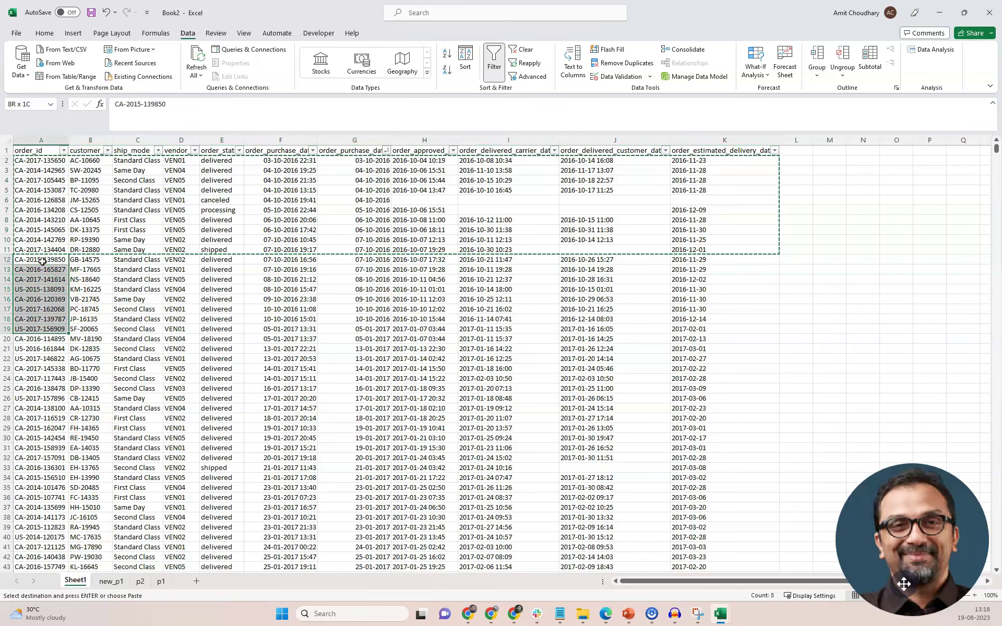
key("shift+Down")
key("shift+Down")
key("ctrl+shift+Right")
left_click_drag(42, 261, 42, 261)
key("ctrl+c")
- Paste the ten orders at A2 of a new Sheet5 and AutoFit all column widths
left_click(202, 581)
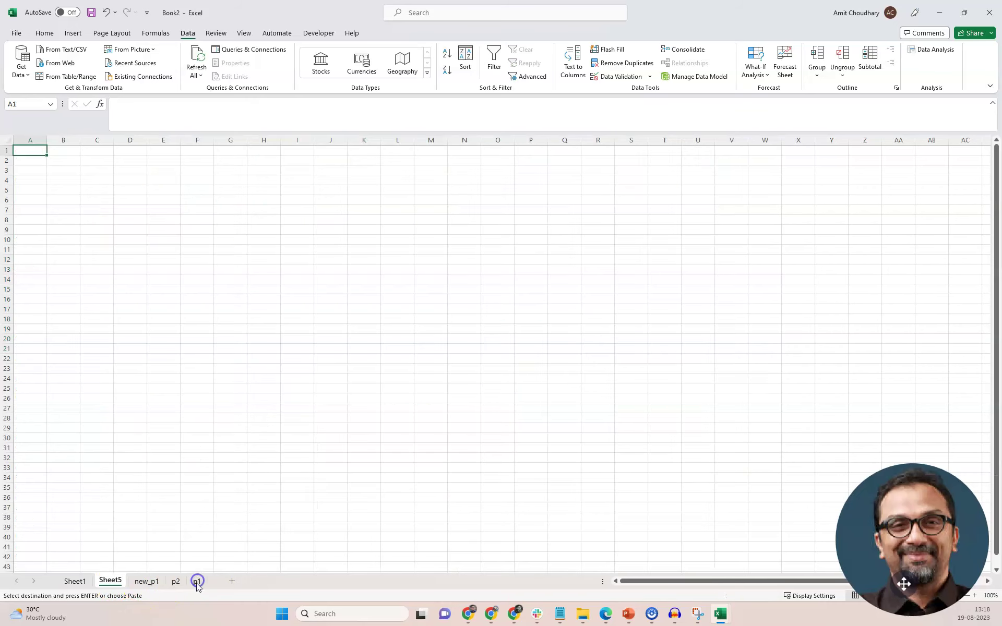
left_click(40, 160)
key("ctrl+v")
left_click(7, 140)
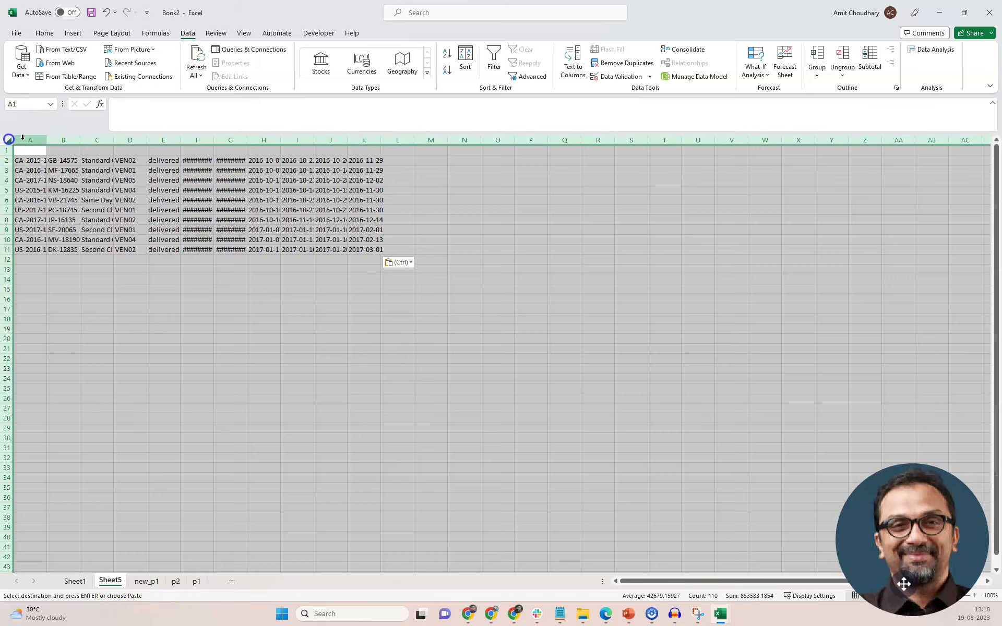
double_click(46, 140)
left_click(243, 289)
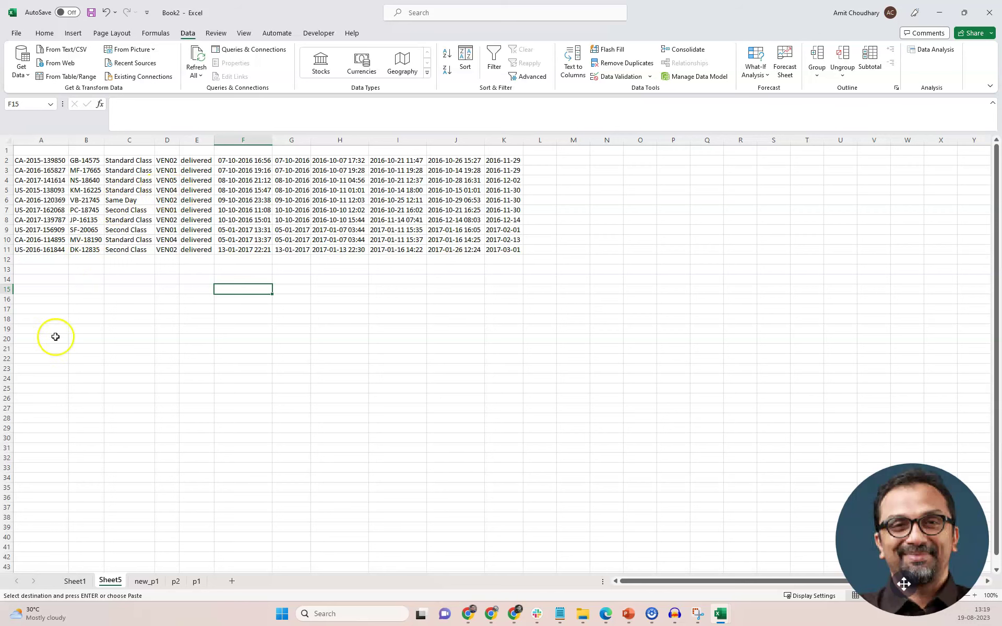
left_click(148, 583)
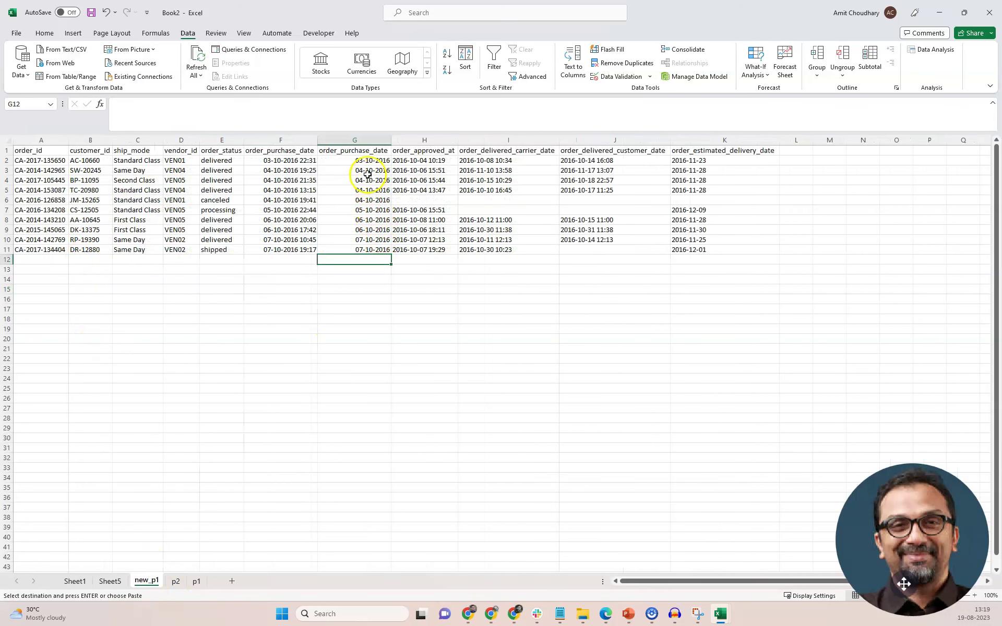
left_click_drag(365, 170, 370, 197)
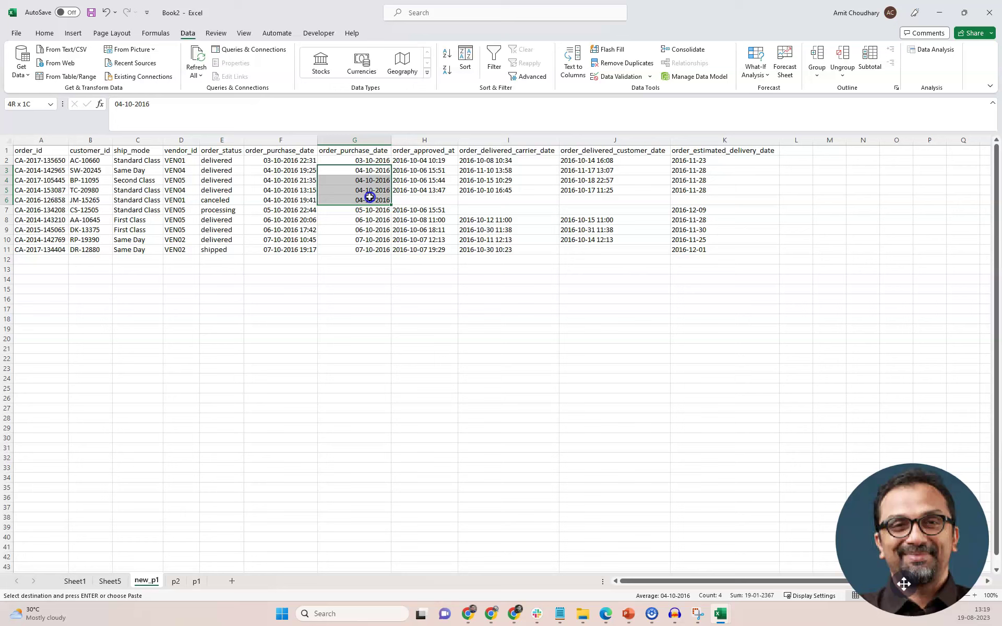
left_click(110, 581)
left_click_drag(249, 160, 254, 195)
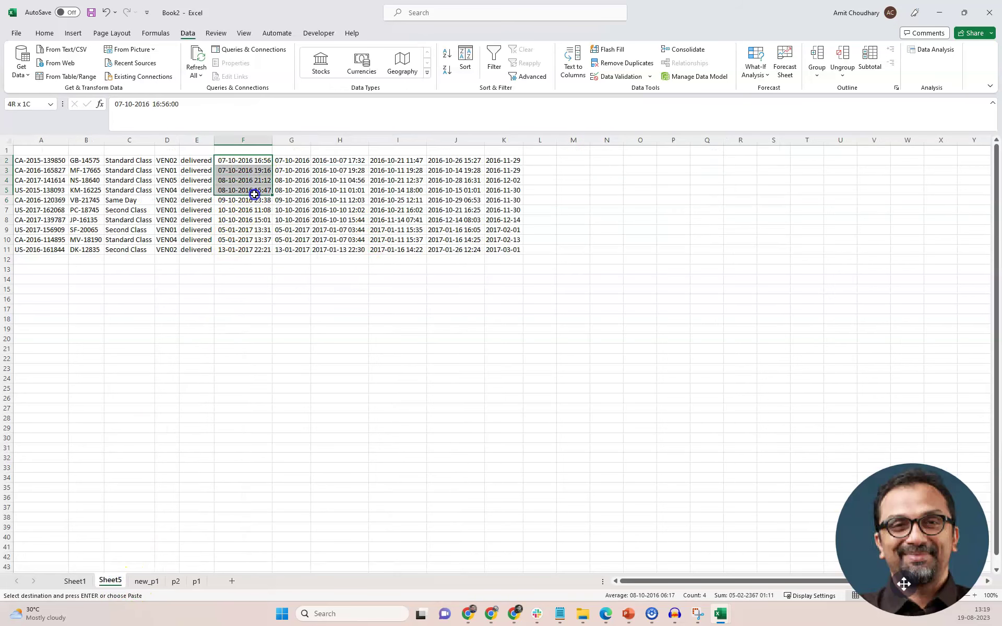
left_click(244, 205)
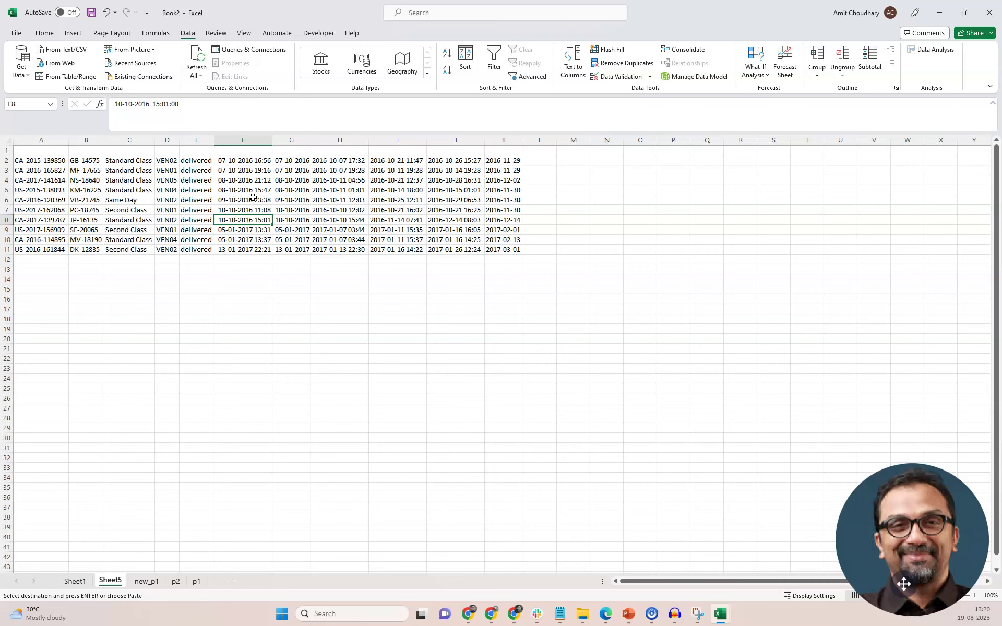
left_click(147, 580)
left_click(76, 581)
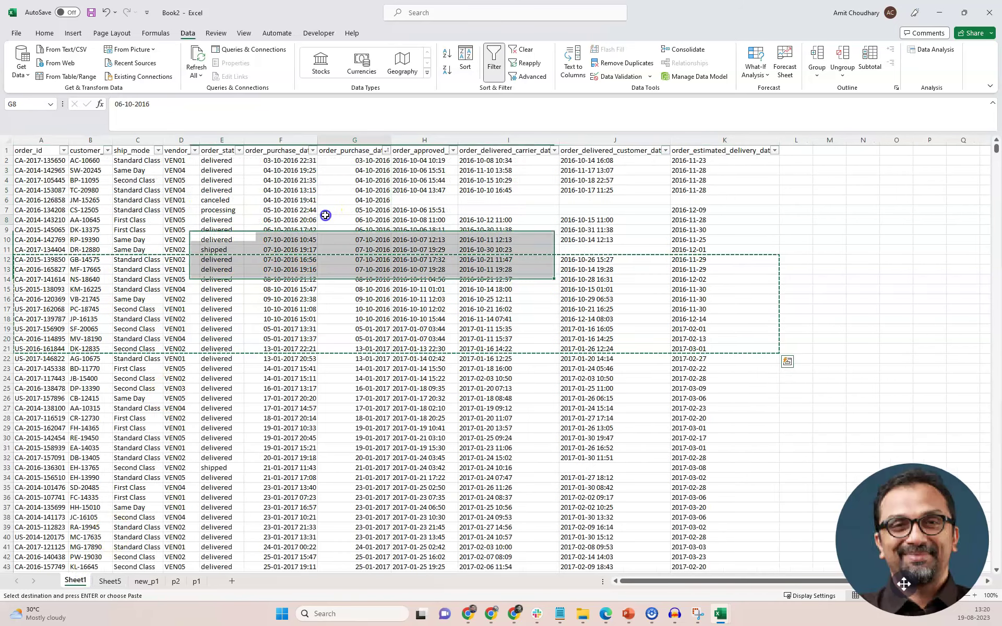
left_click(363, 190)
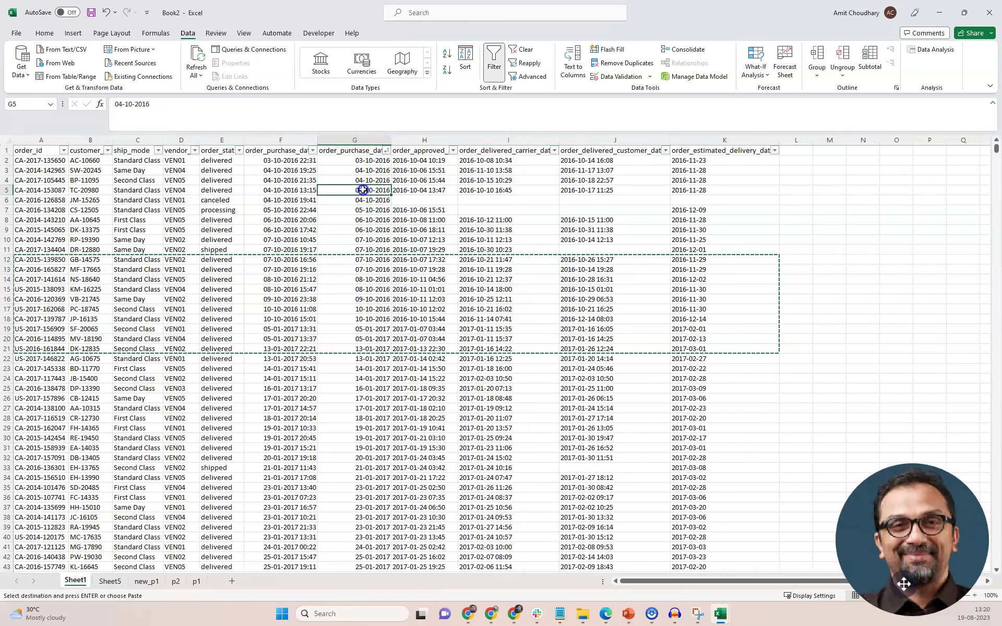
double_click(363, 190)
left_click(360, 163)
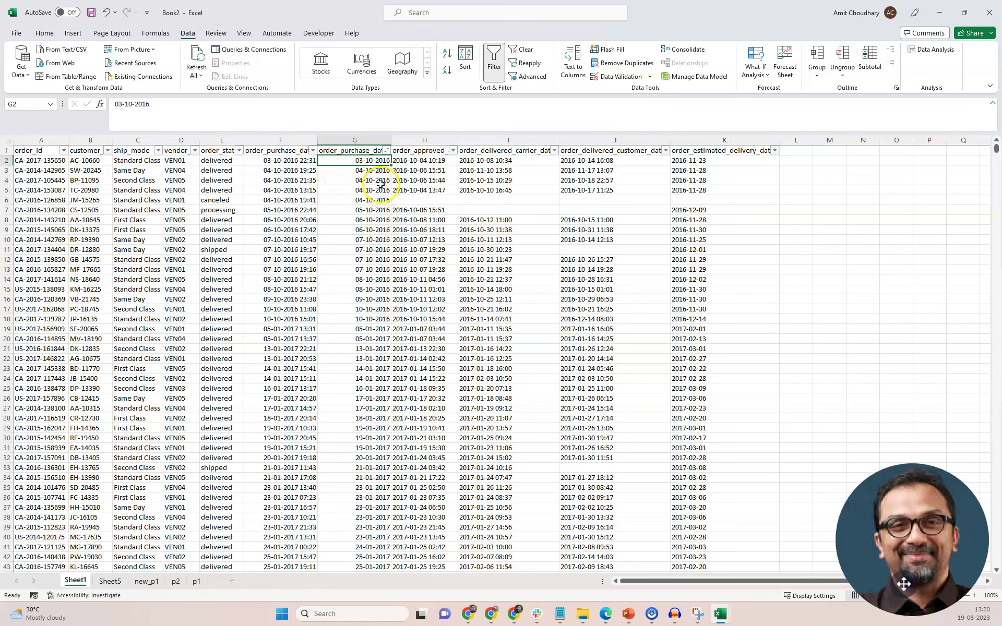
left_click_drag(345, 171, 337, 250)
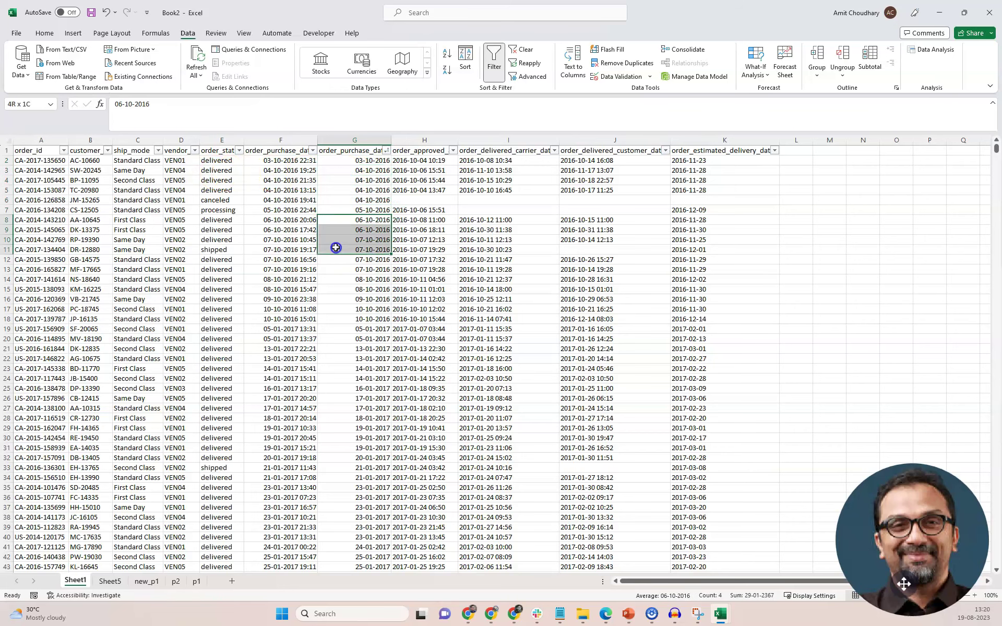
scroll(326, 356, "down", 5)
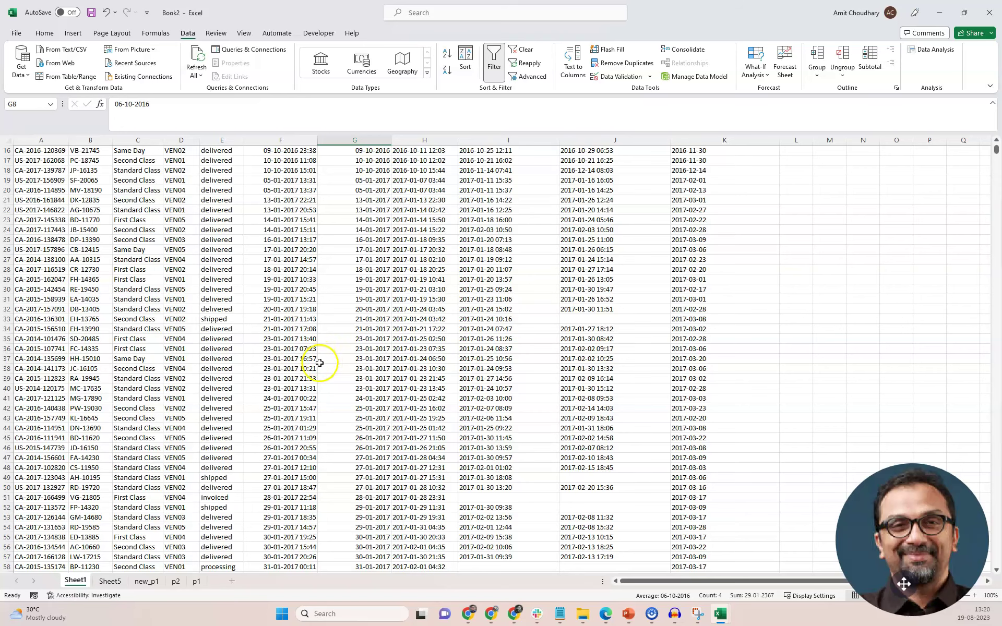
left_click_drag(333, 339, 345, 387)
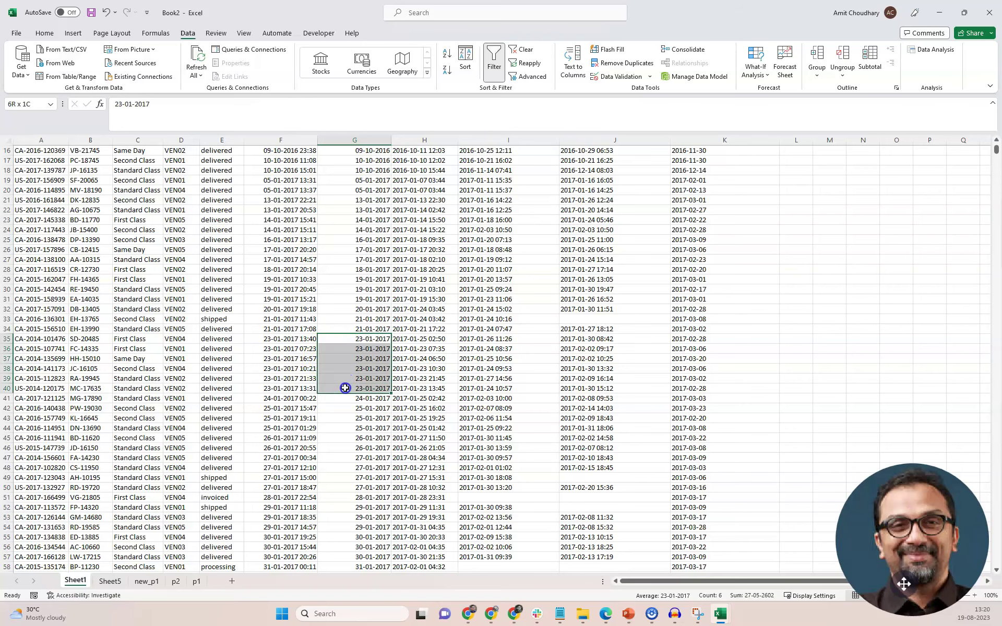
scroll(345, 387, "down", 9)
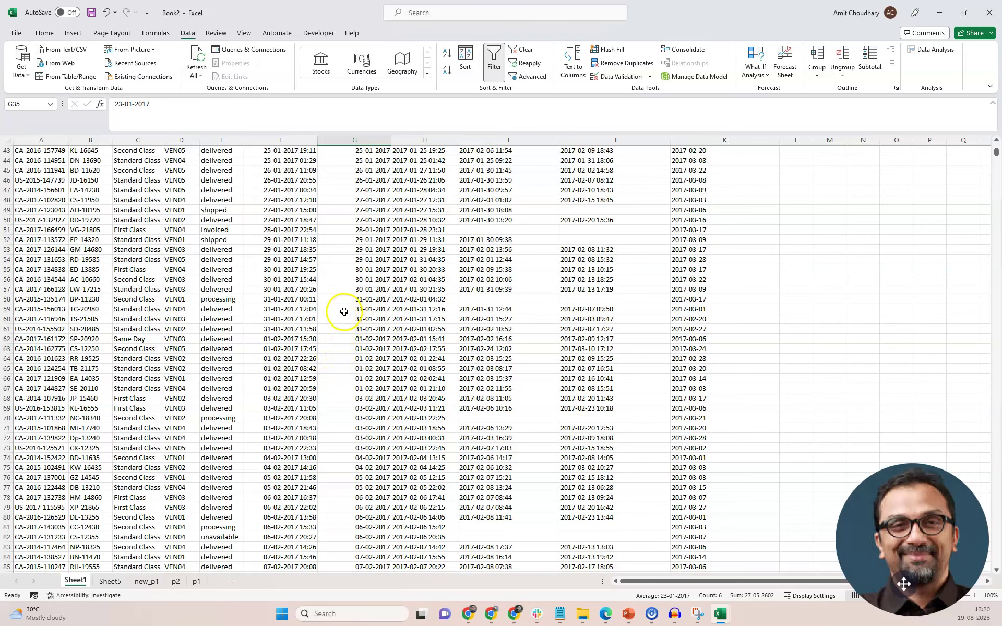
left_click_drag(335, 340, 346, 397)
scroll(350, 455, "down", 5)
scroll(349, 456, "down", 20)
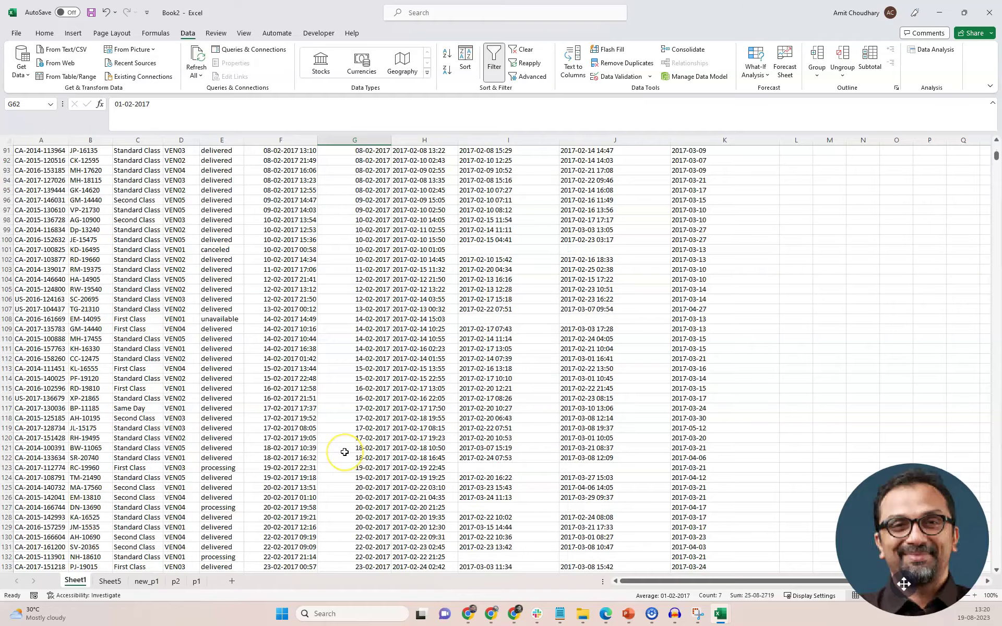
scroll(345, 452, "up", 20)
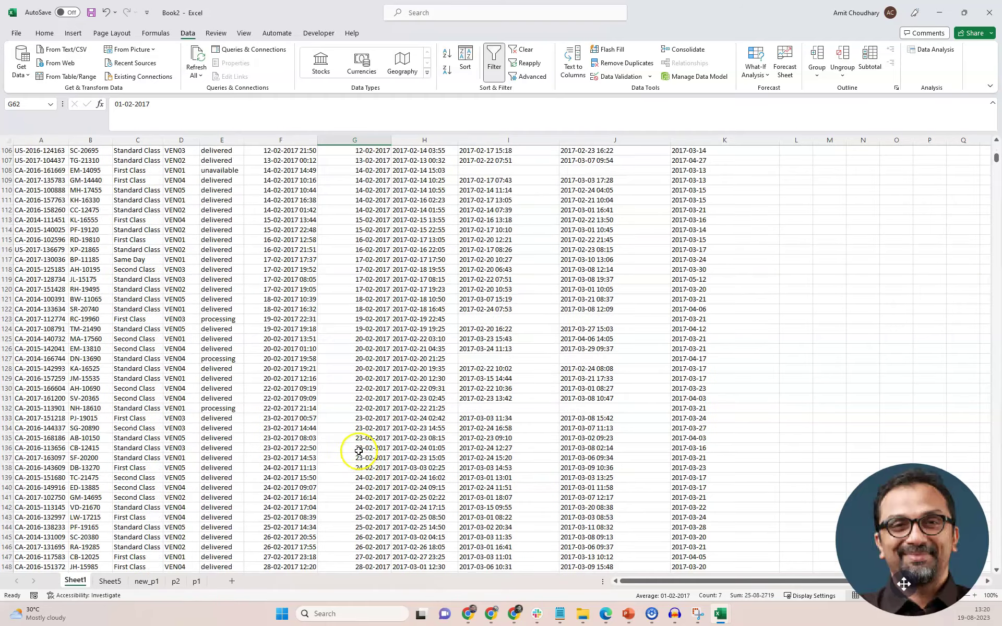
scroll(363, 435, "up", 19)
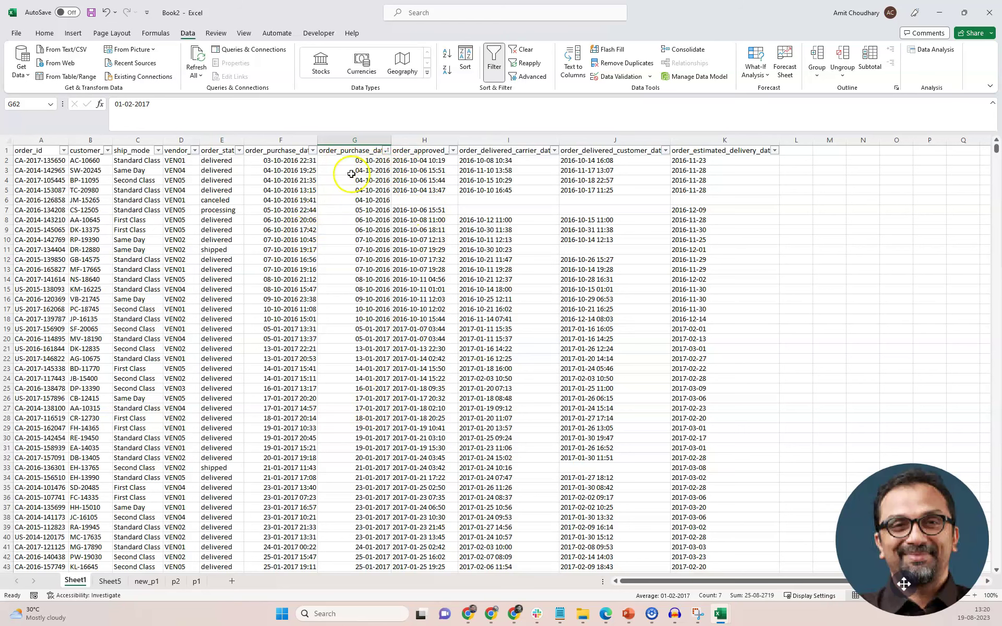
left_click(367, 161)
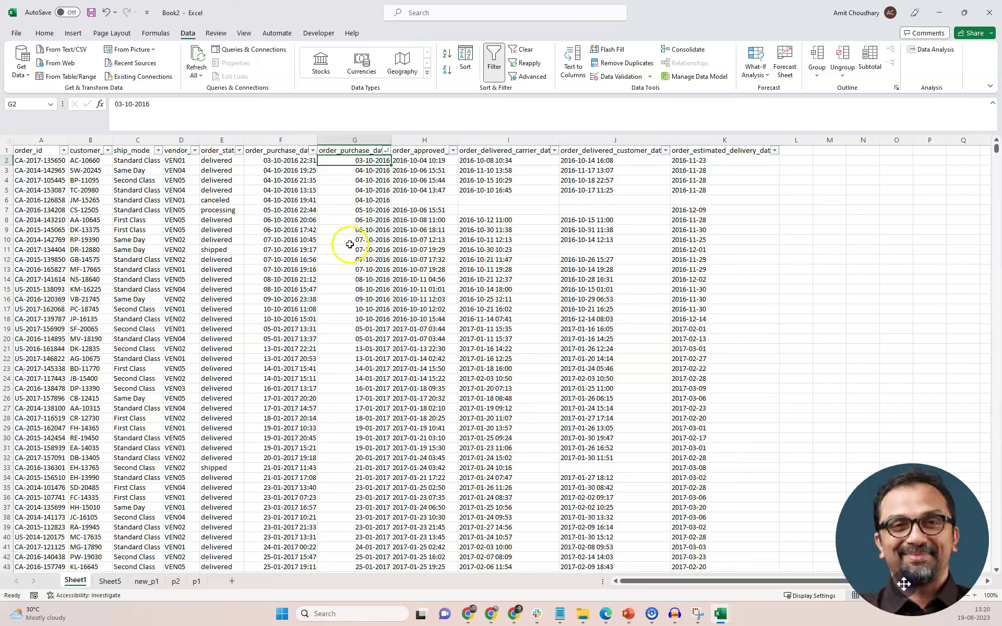
left_click_drag(31, 161, 686, 240)
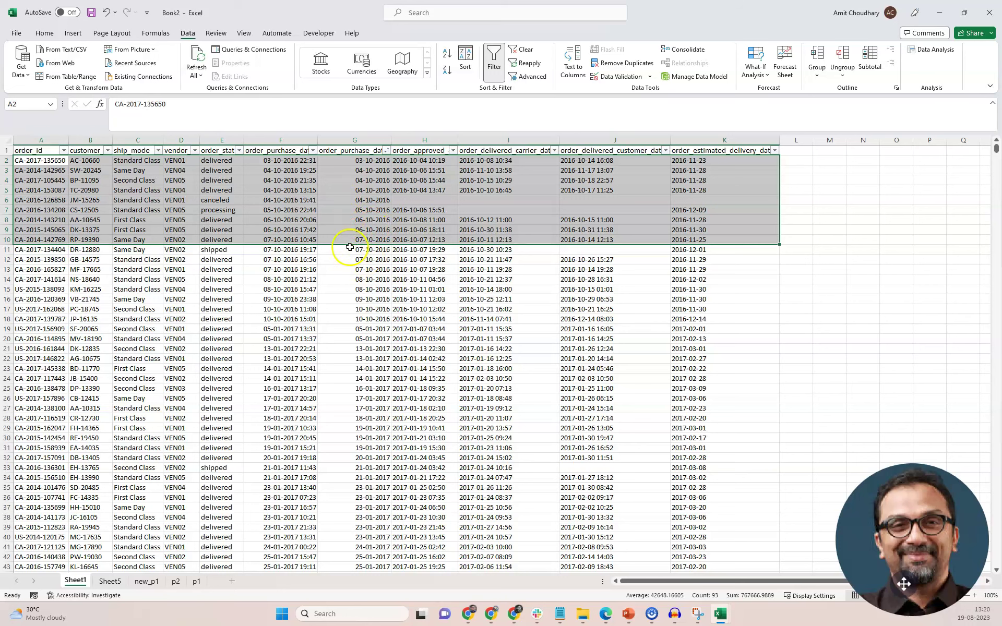
left_click(361, 199)
left_click(355, 140)
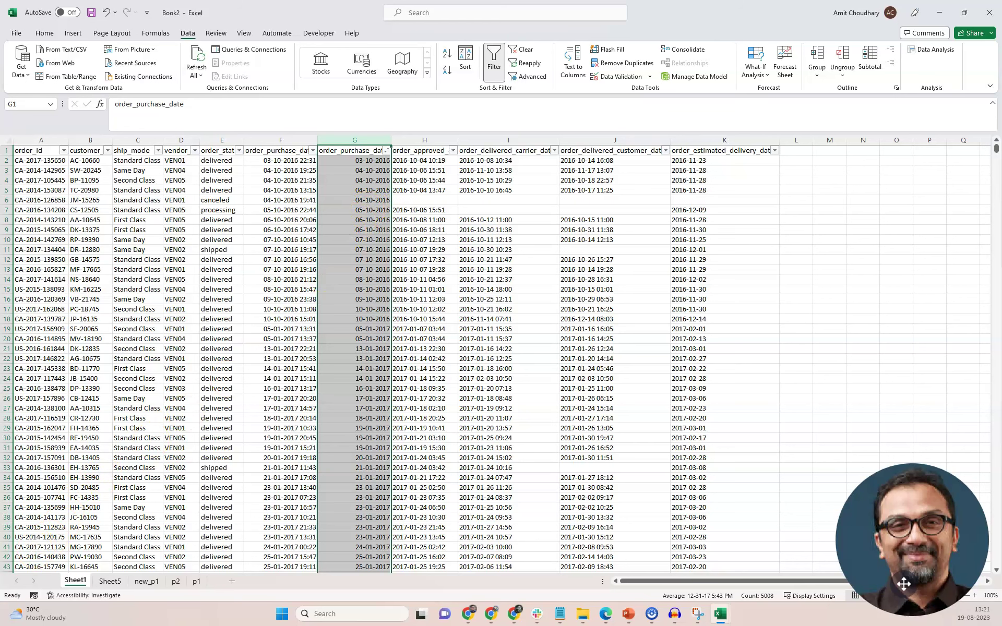
left_click(268, 318)
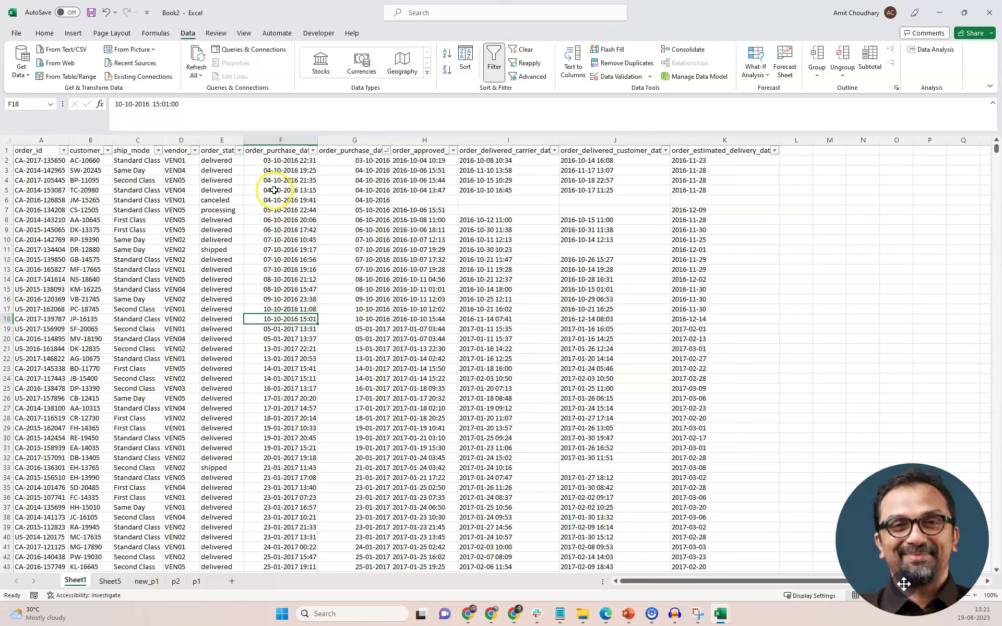
left_click(183, 163)
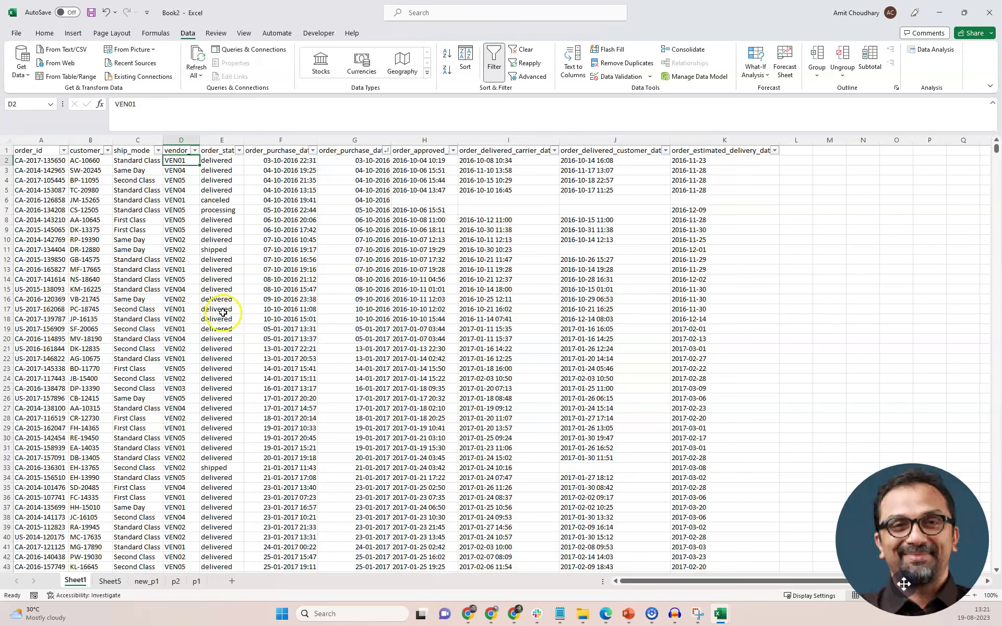
left_click(279, 162)
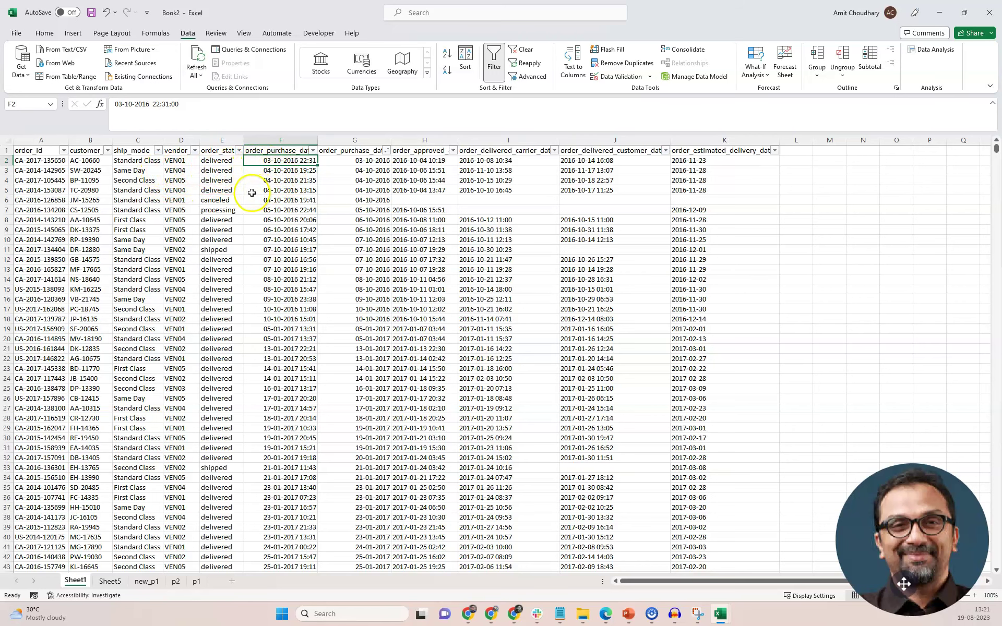
left_click(176, 161)
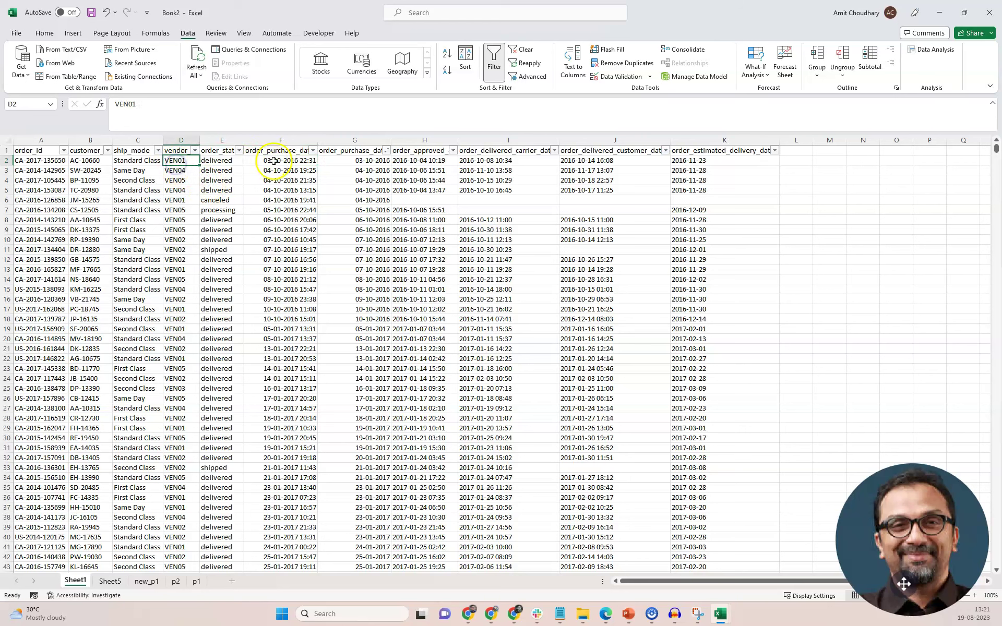
left_click(347, 160)
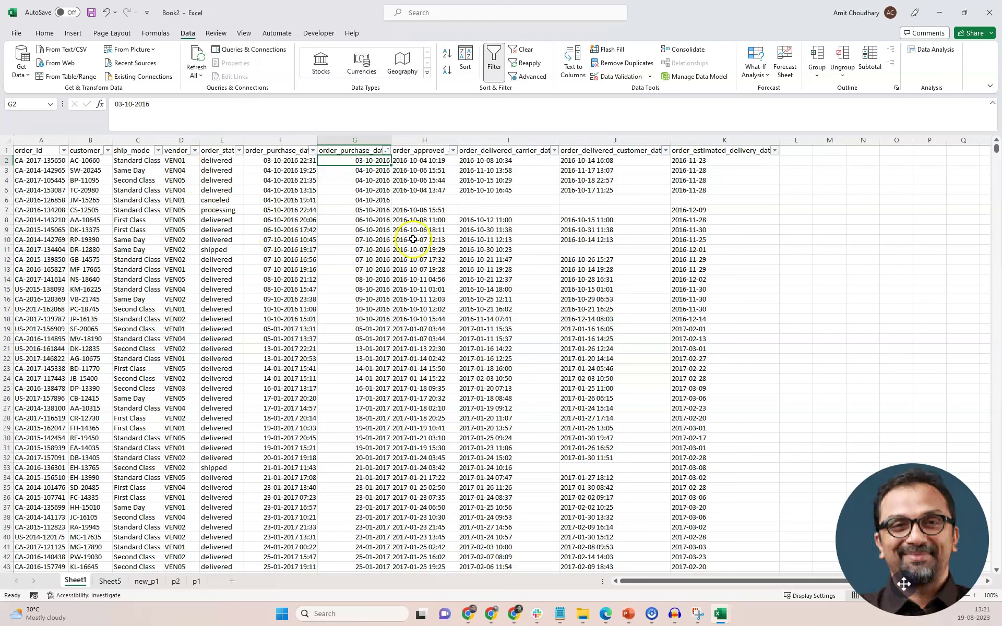
left_click(370, 171)
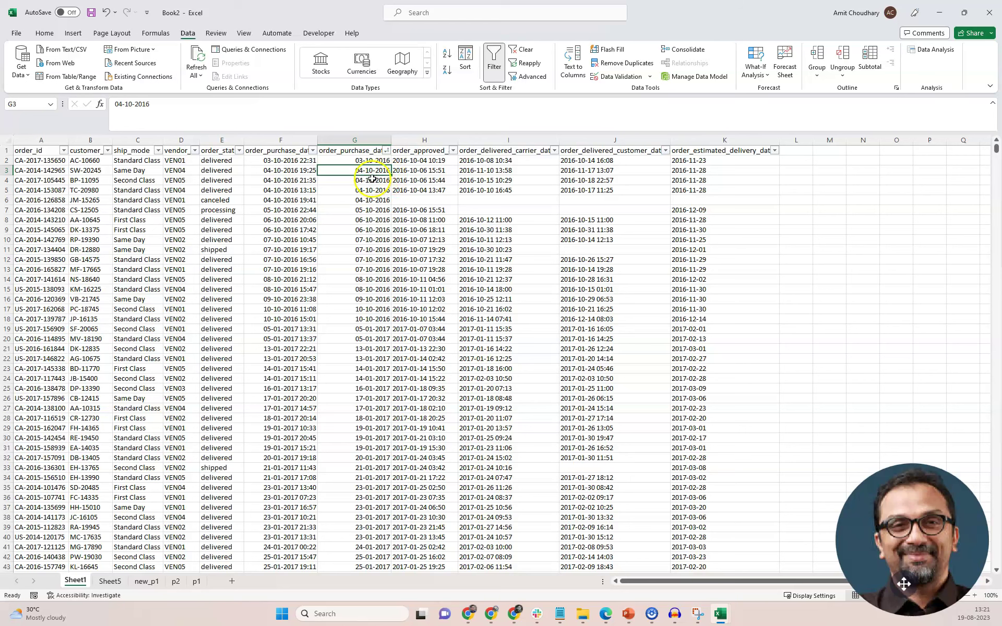
left_click(178, 172)
left_click(183, 181)
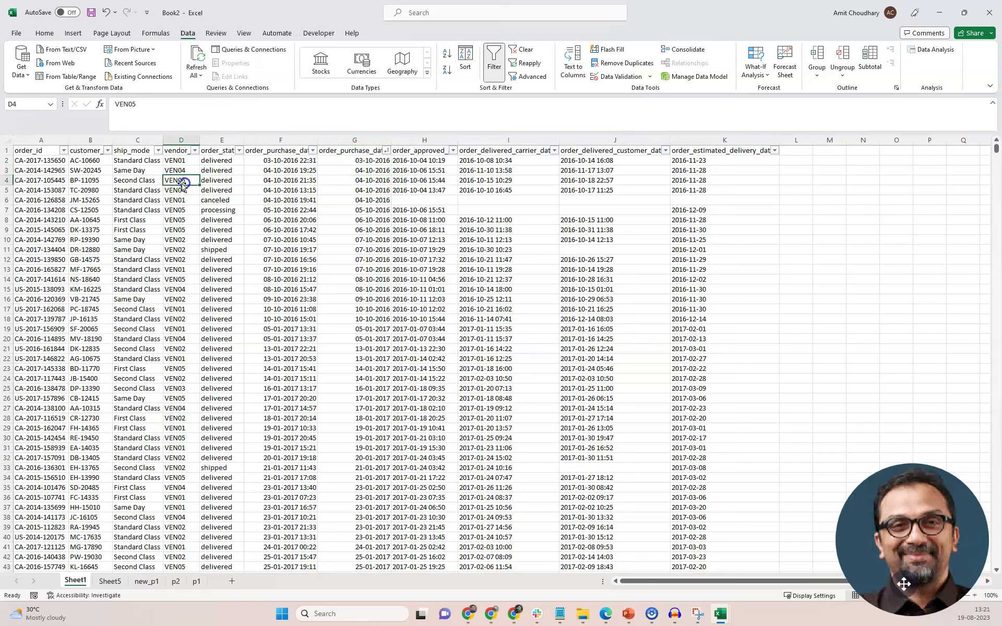
left_click(185, 192)
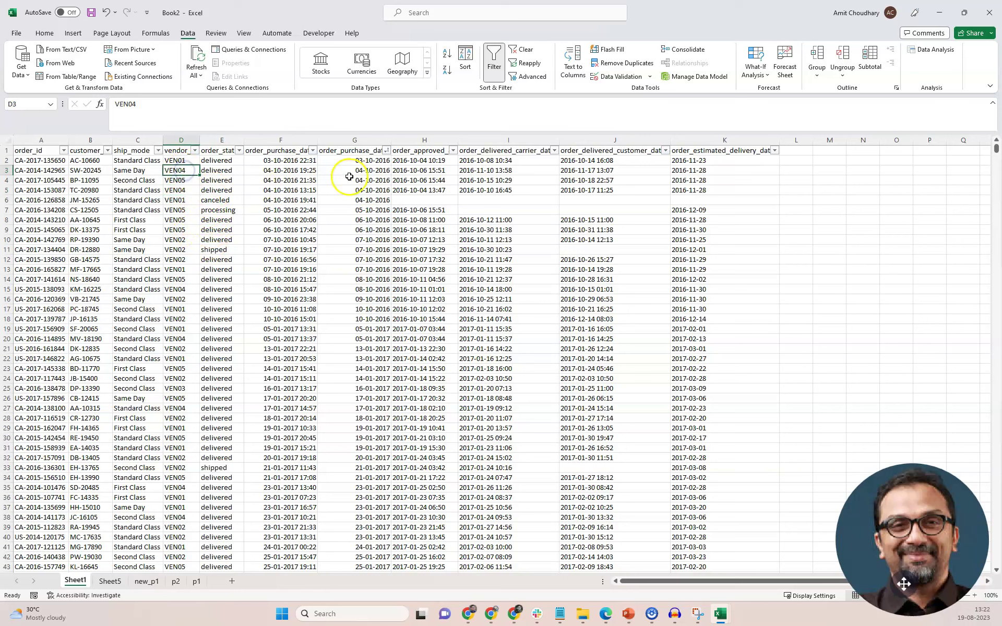
left_click(368, 191)
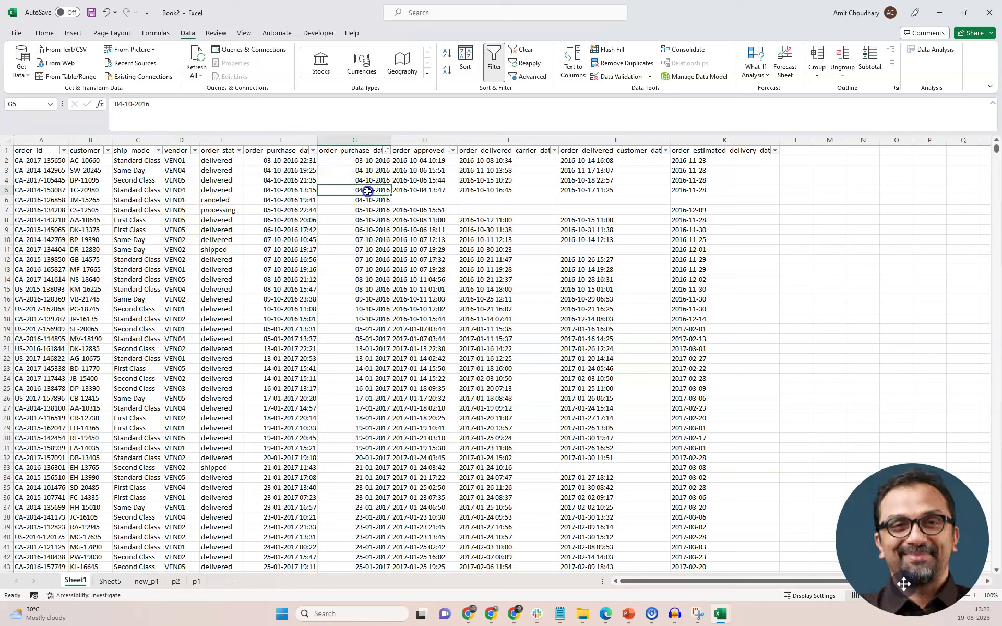
left_click(180, 181)
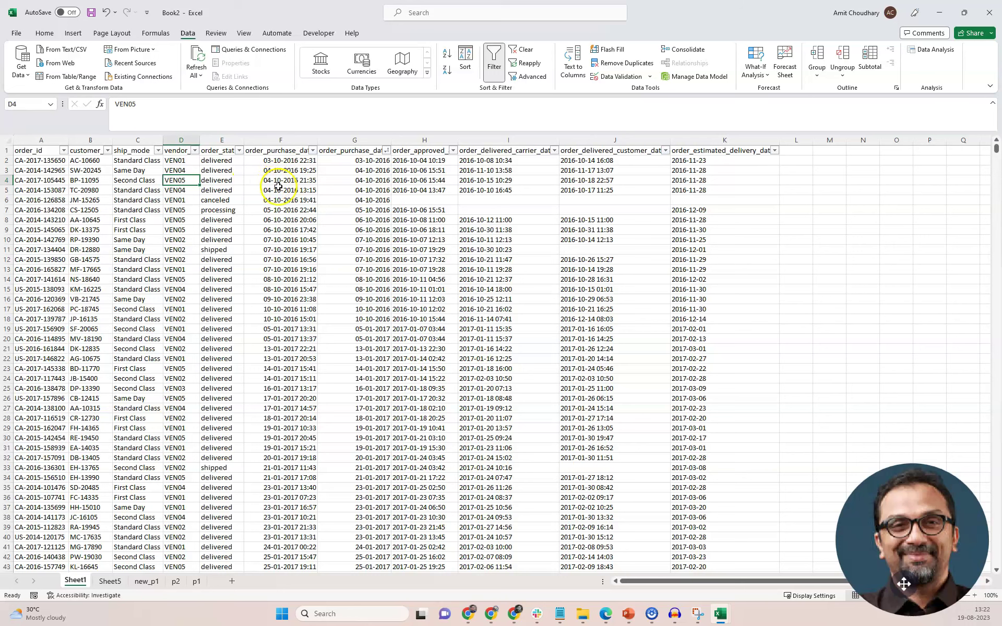
left_click(180, 160)
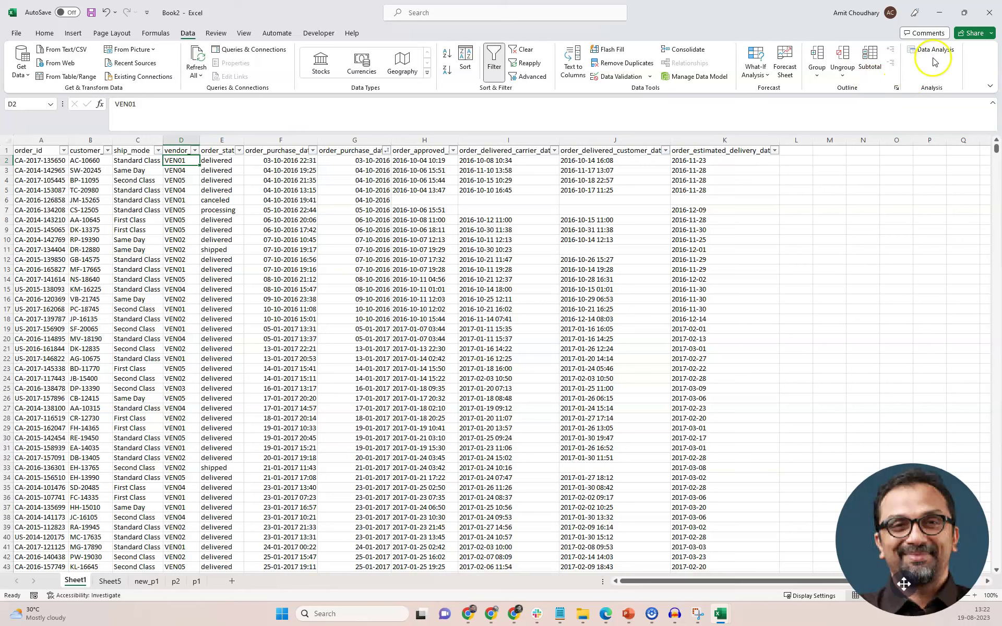
- Apply a Custom Sort with two levels: vendor_id, then order_purchase_date Oldest to Newest
left_click(45, 32)
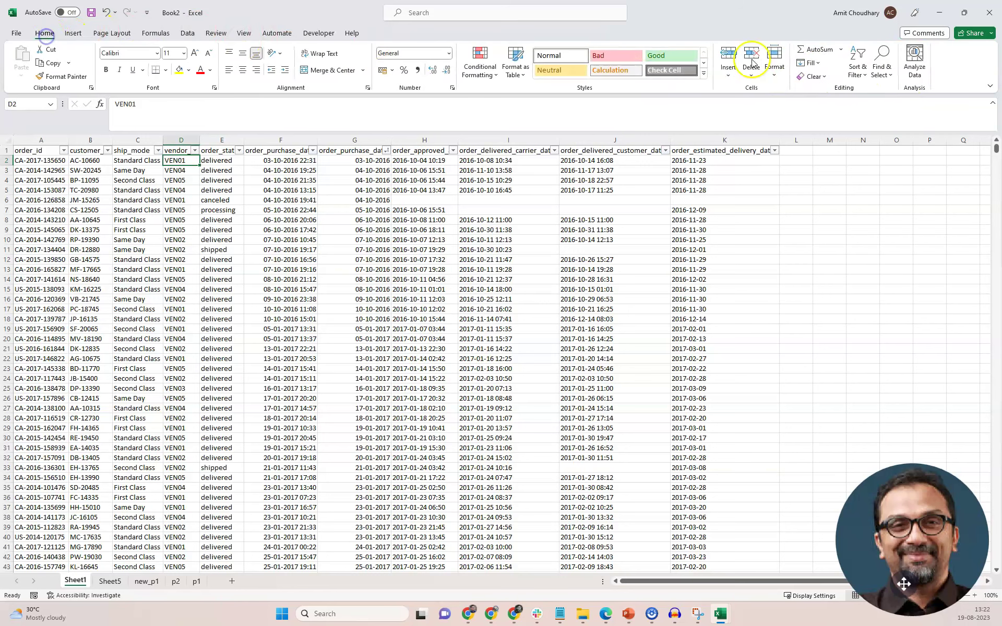
left_click(862, 75)
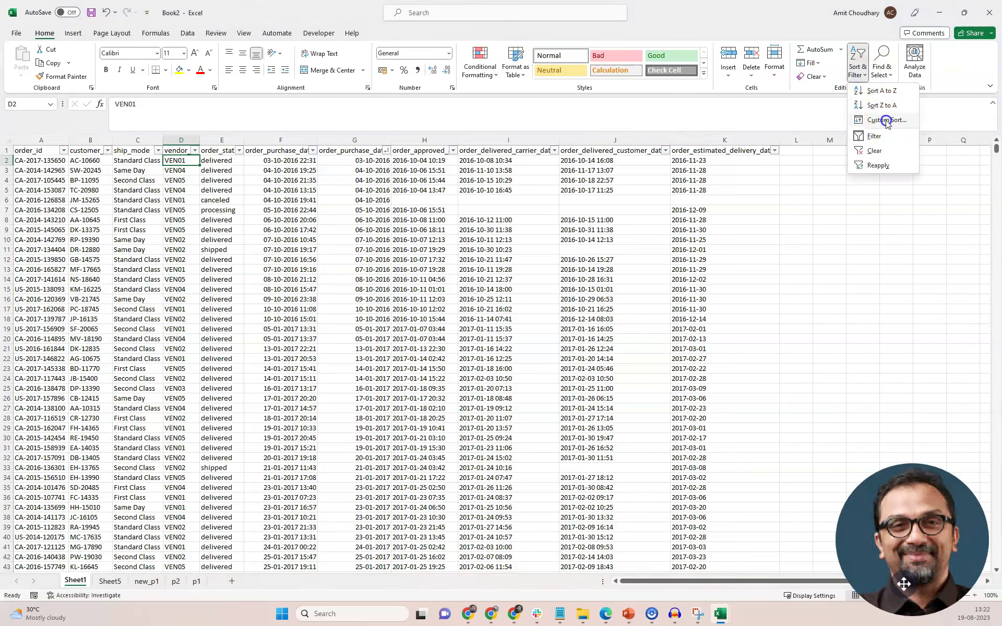
left_click(885, 120)
left_click(520, 205)
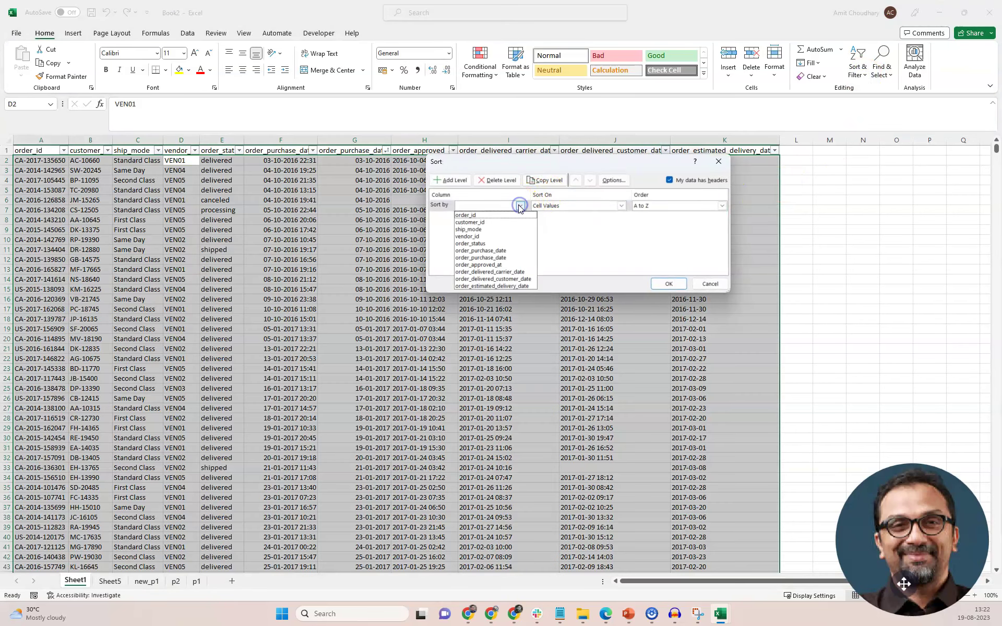
left_click(486, 238)
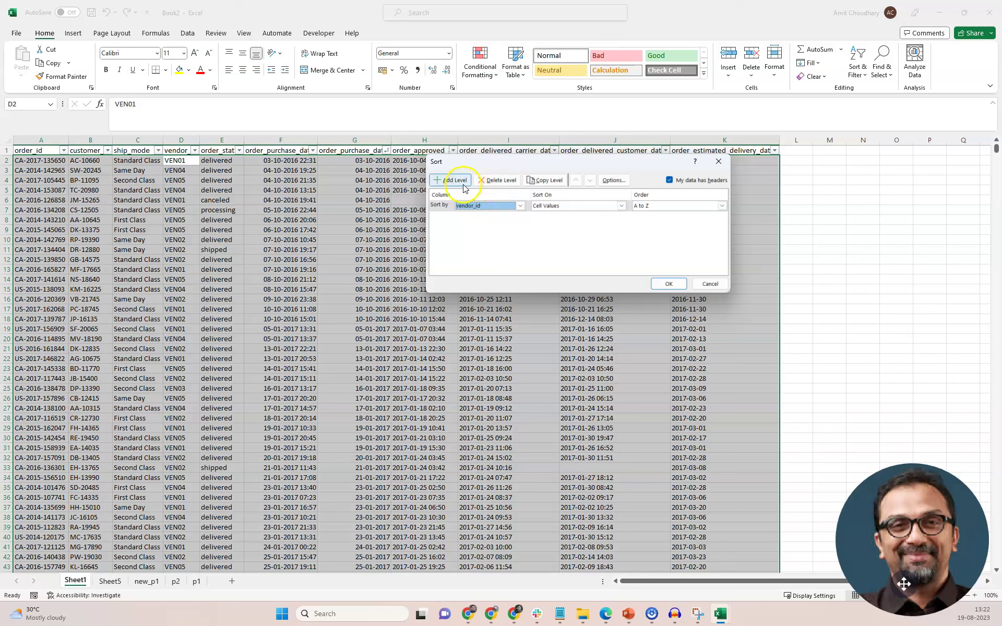
left_click(450, 180)
left_click(521, 218)
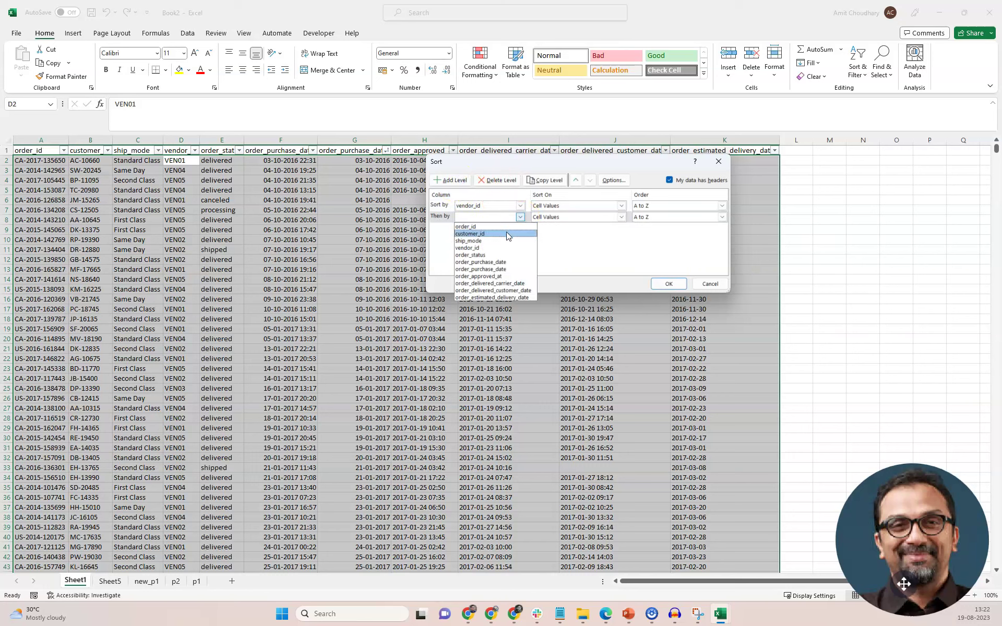
left_click(504, 263)
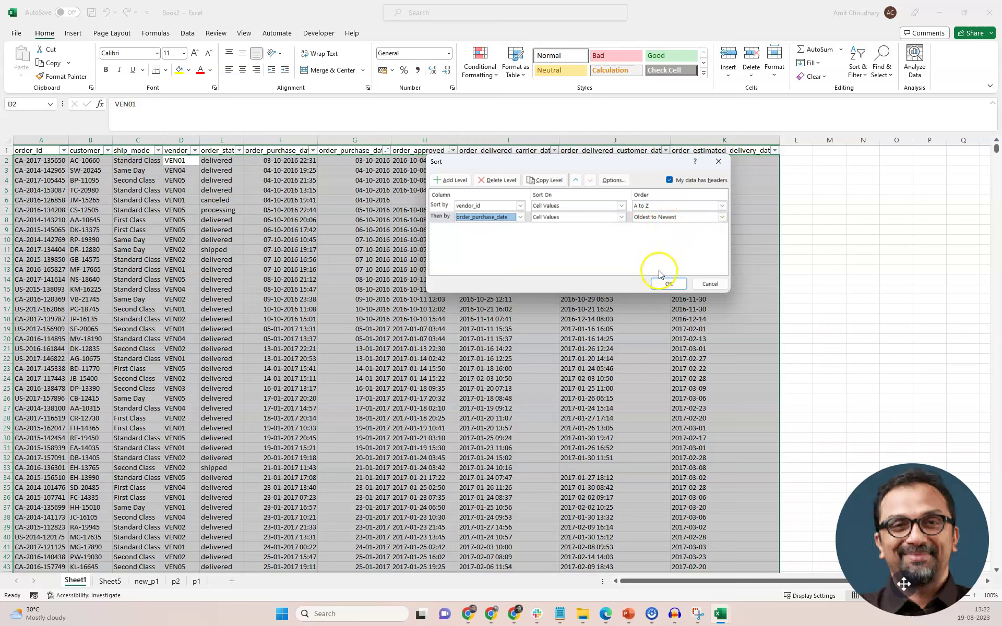
left_click(669, 284)
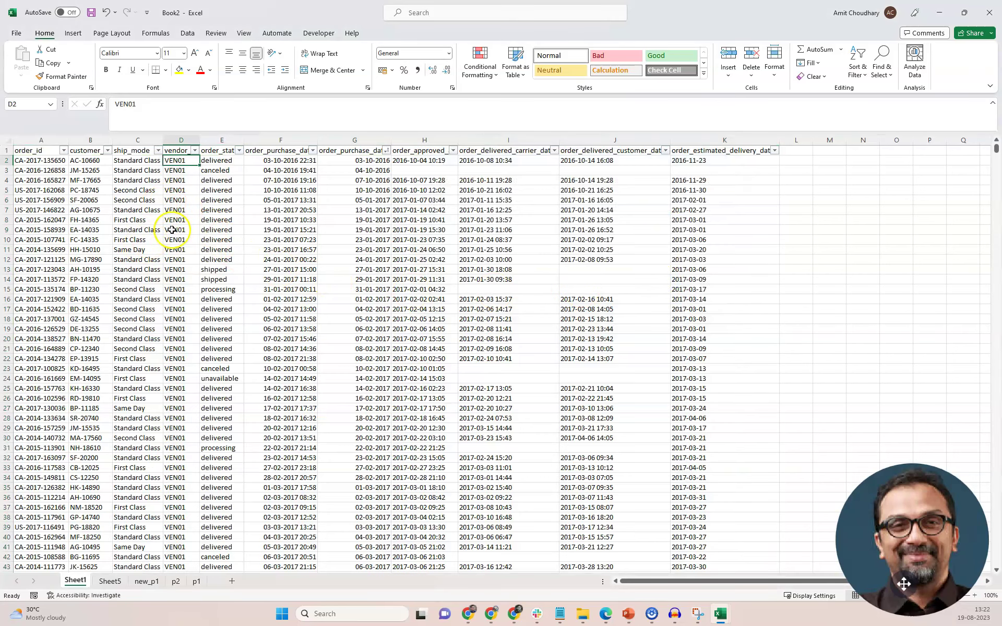
left_click(184, 171)
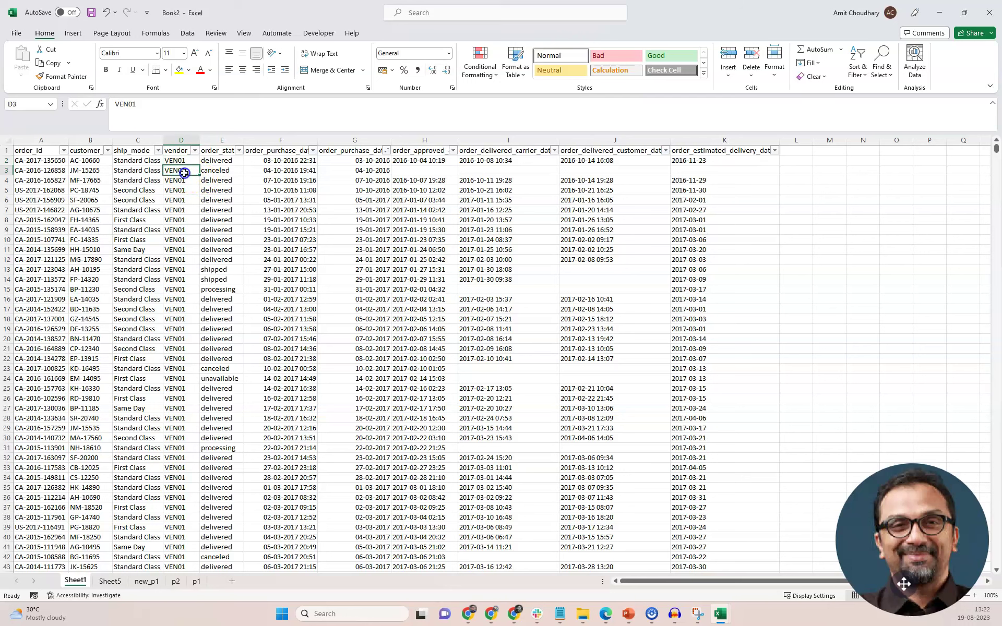
left_click(280, 170)
left_click_drag(182, 164, 179, 170)
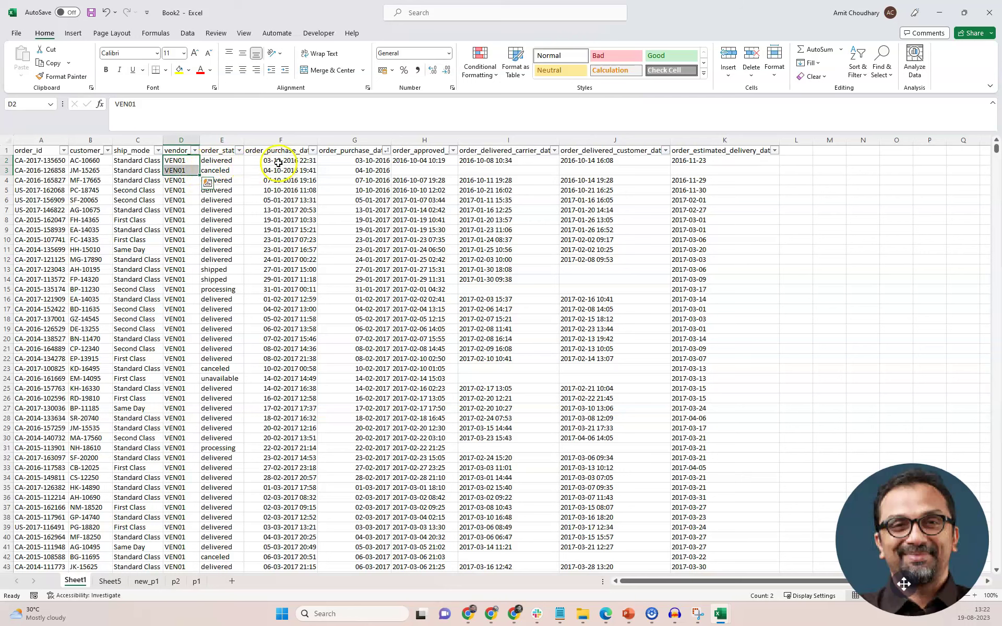
left_click_drag(279, 160, 280, 172)
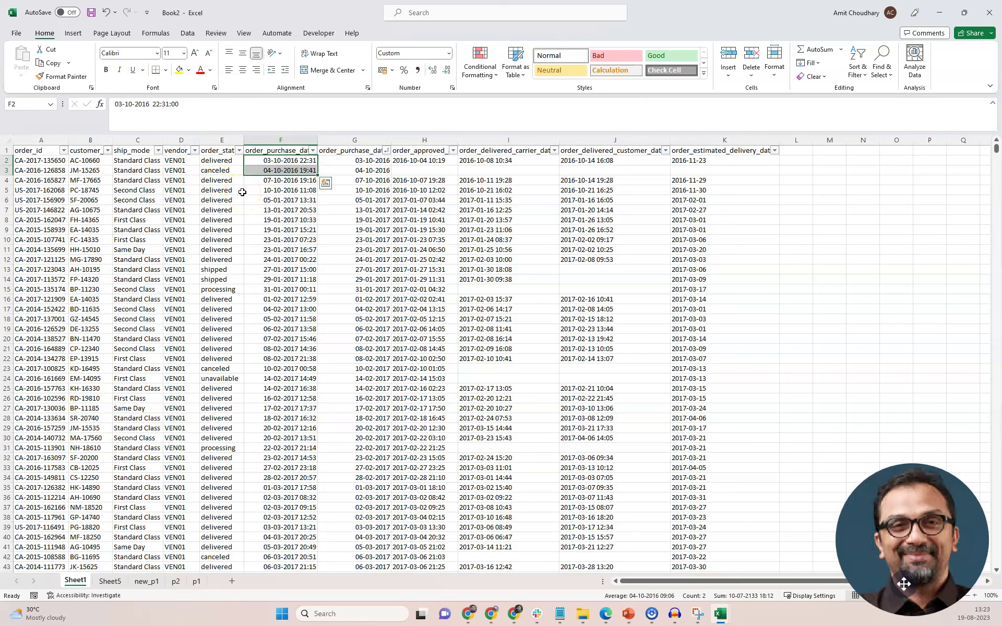
left_click(180, 160)
left_click(265, 161)
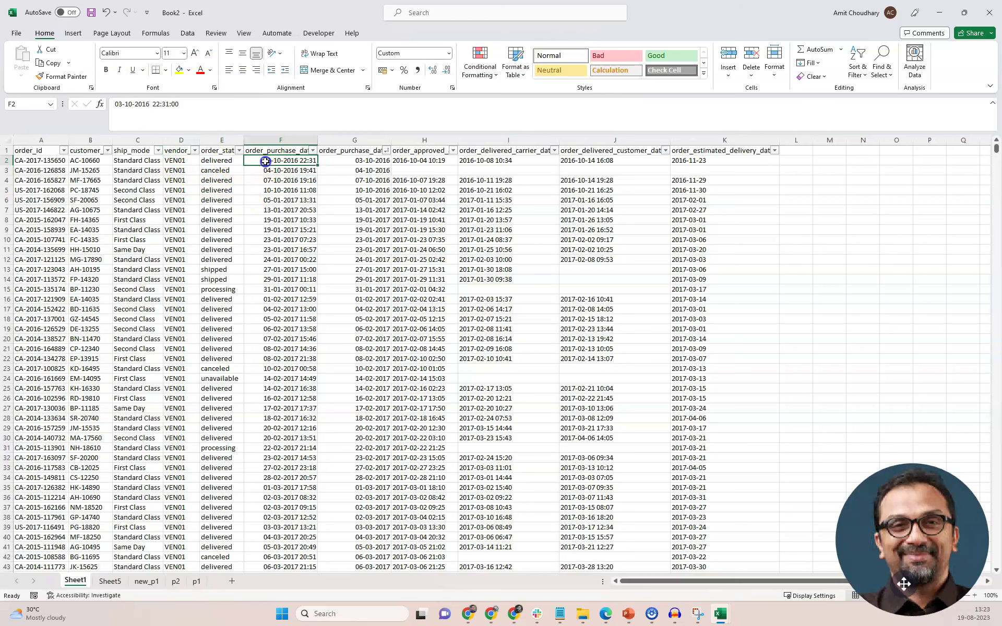
left_click(177, 180)
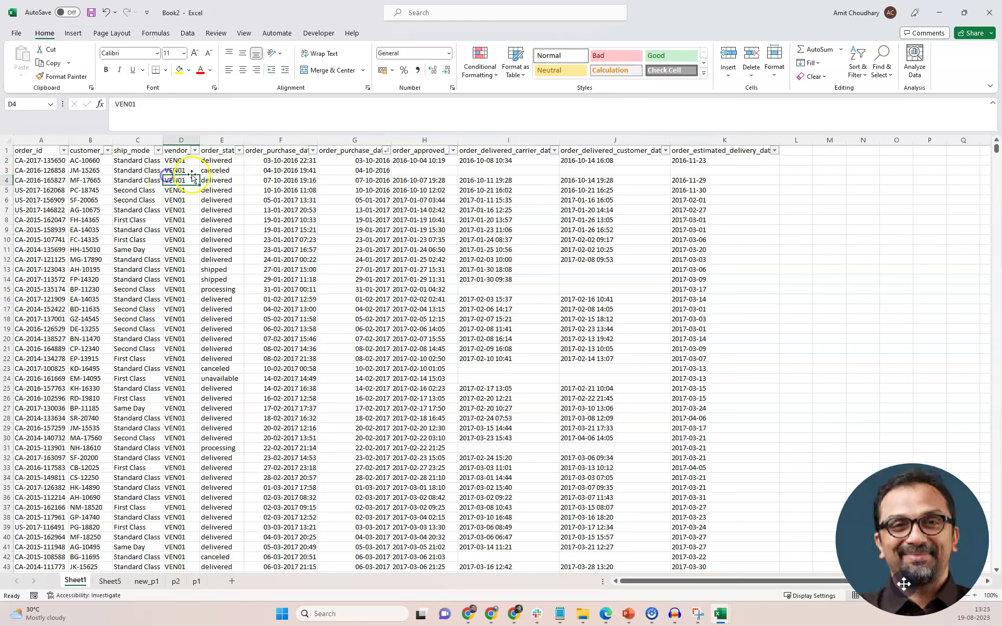
left_click(268, 171)
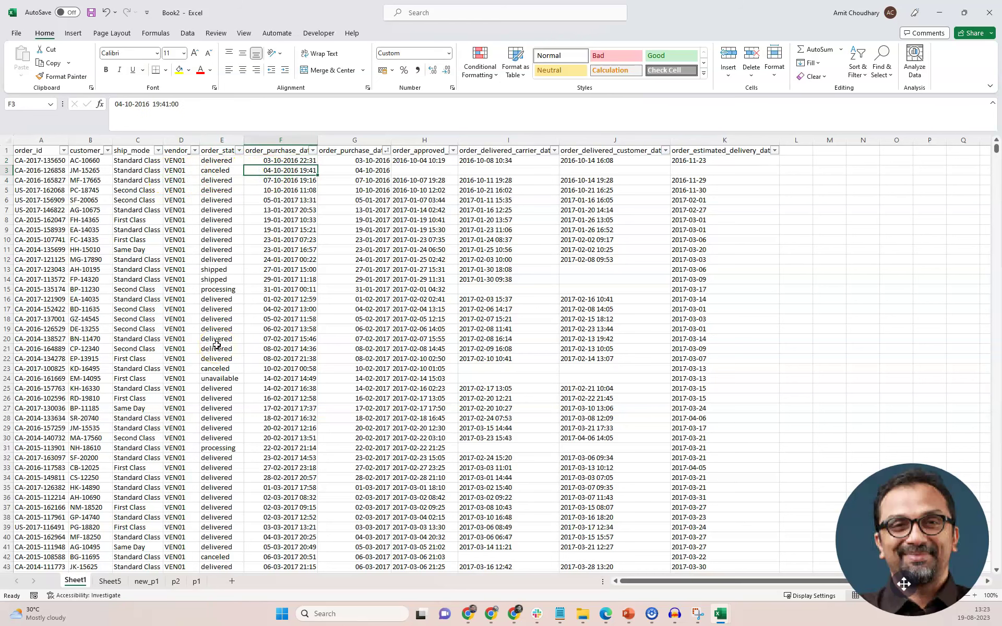